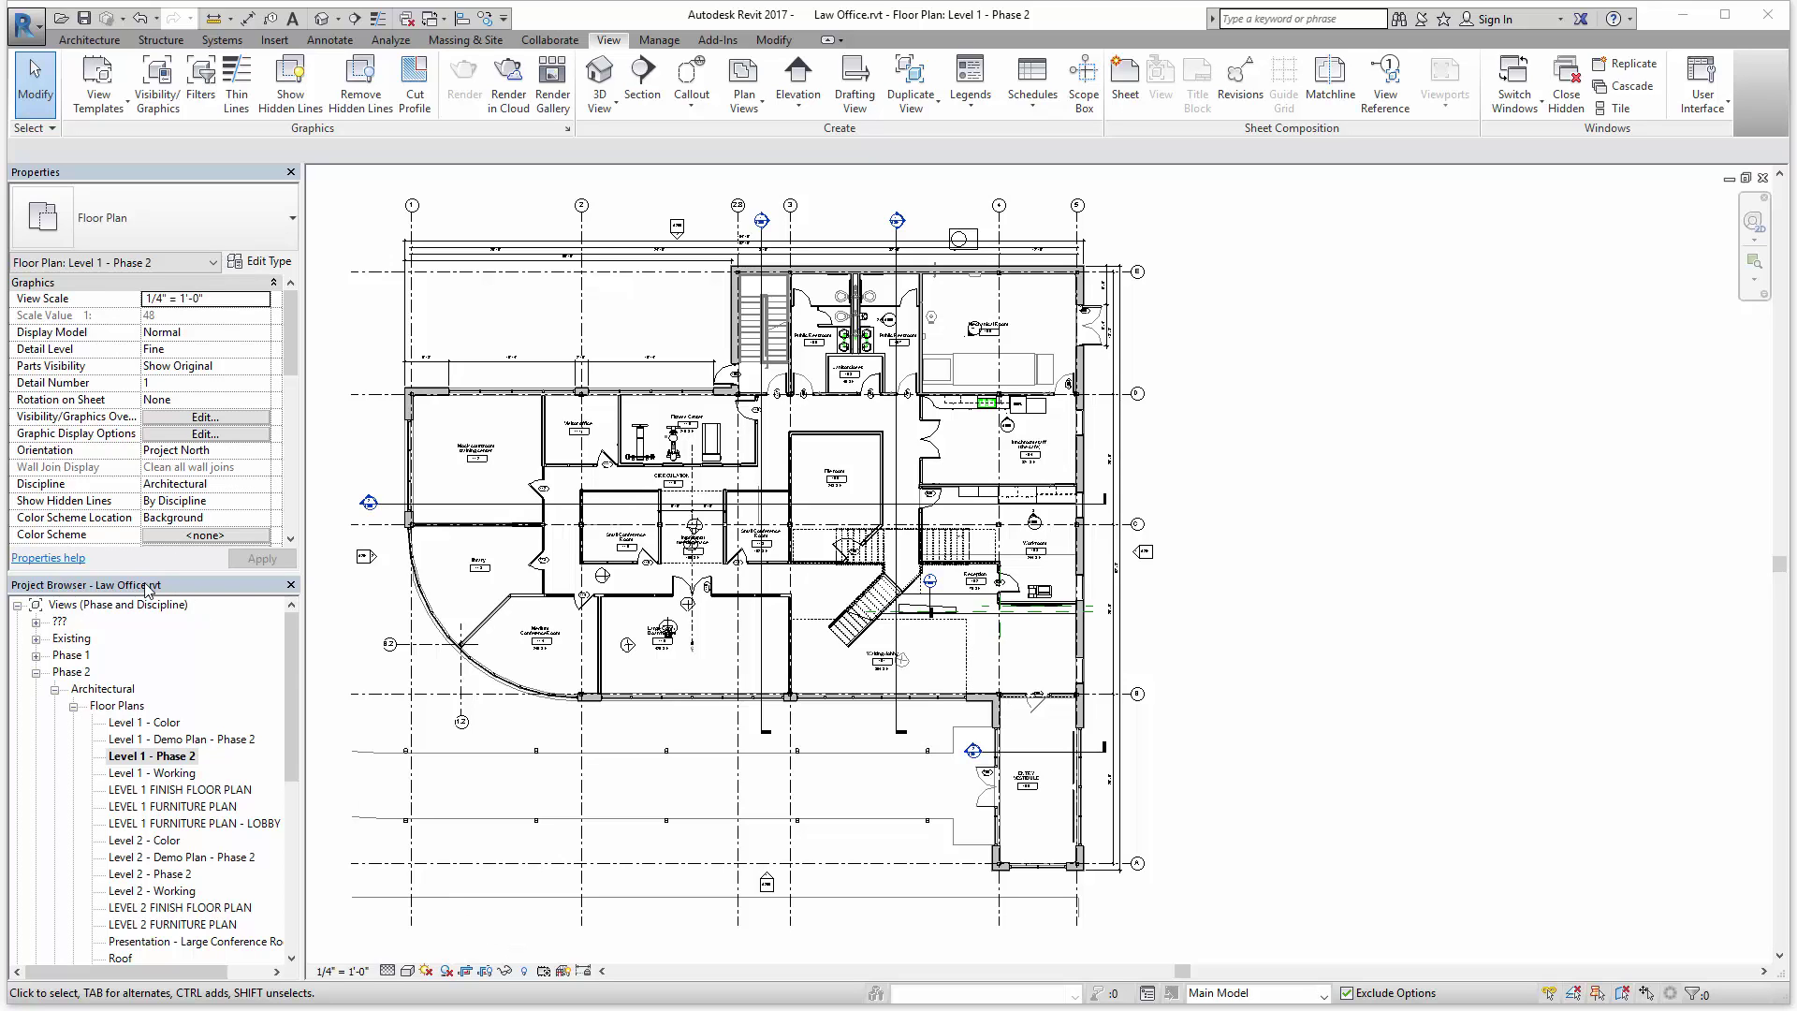
Step: Undock the Project Browser into a floating panel, then dock it back below the Properties palette
drag(164, 585, 823, 239)
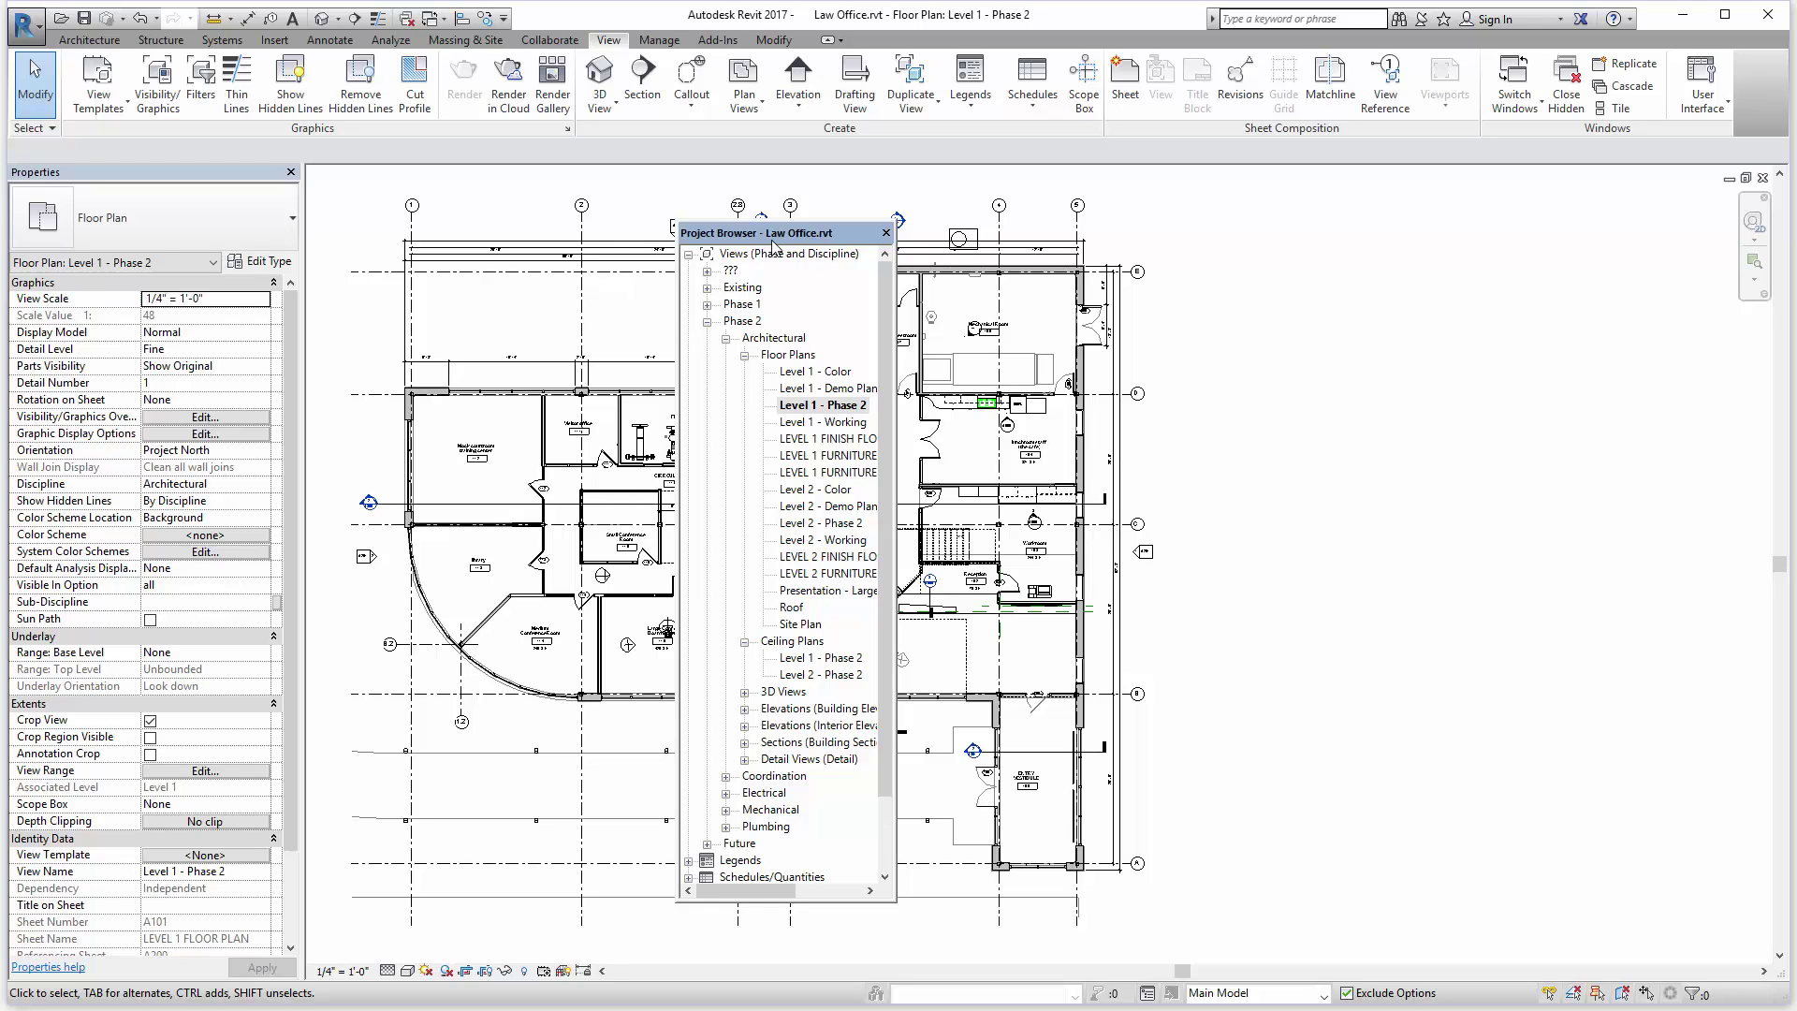
drag(775, 243, 89, 978)
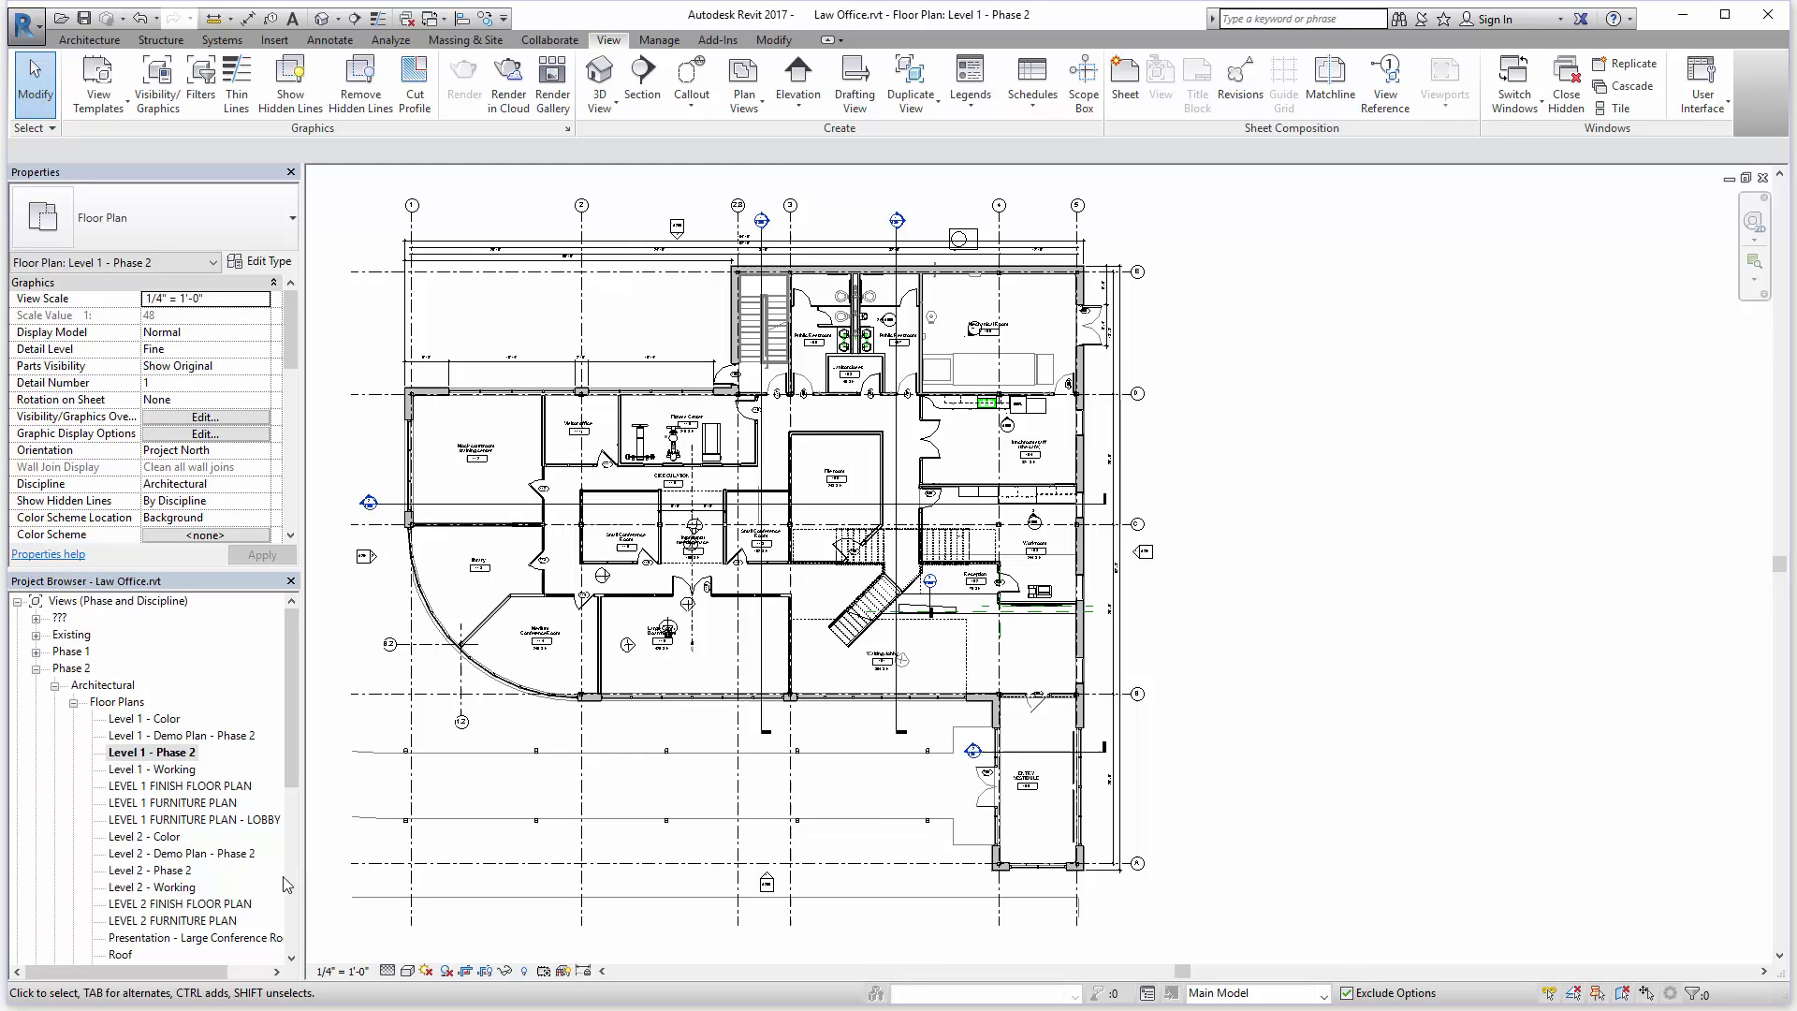
Step: Close the Project Browser, then turn it back on from the User Interface panel list
click(290, 581)
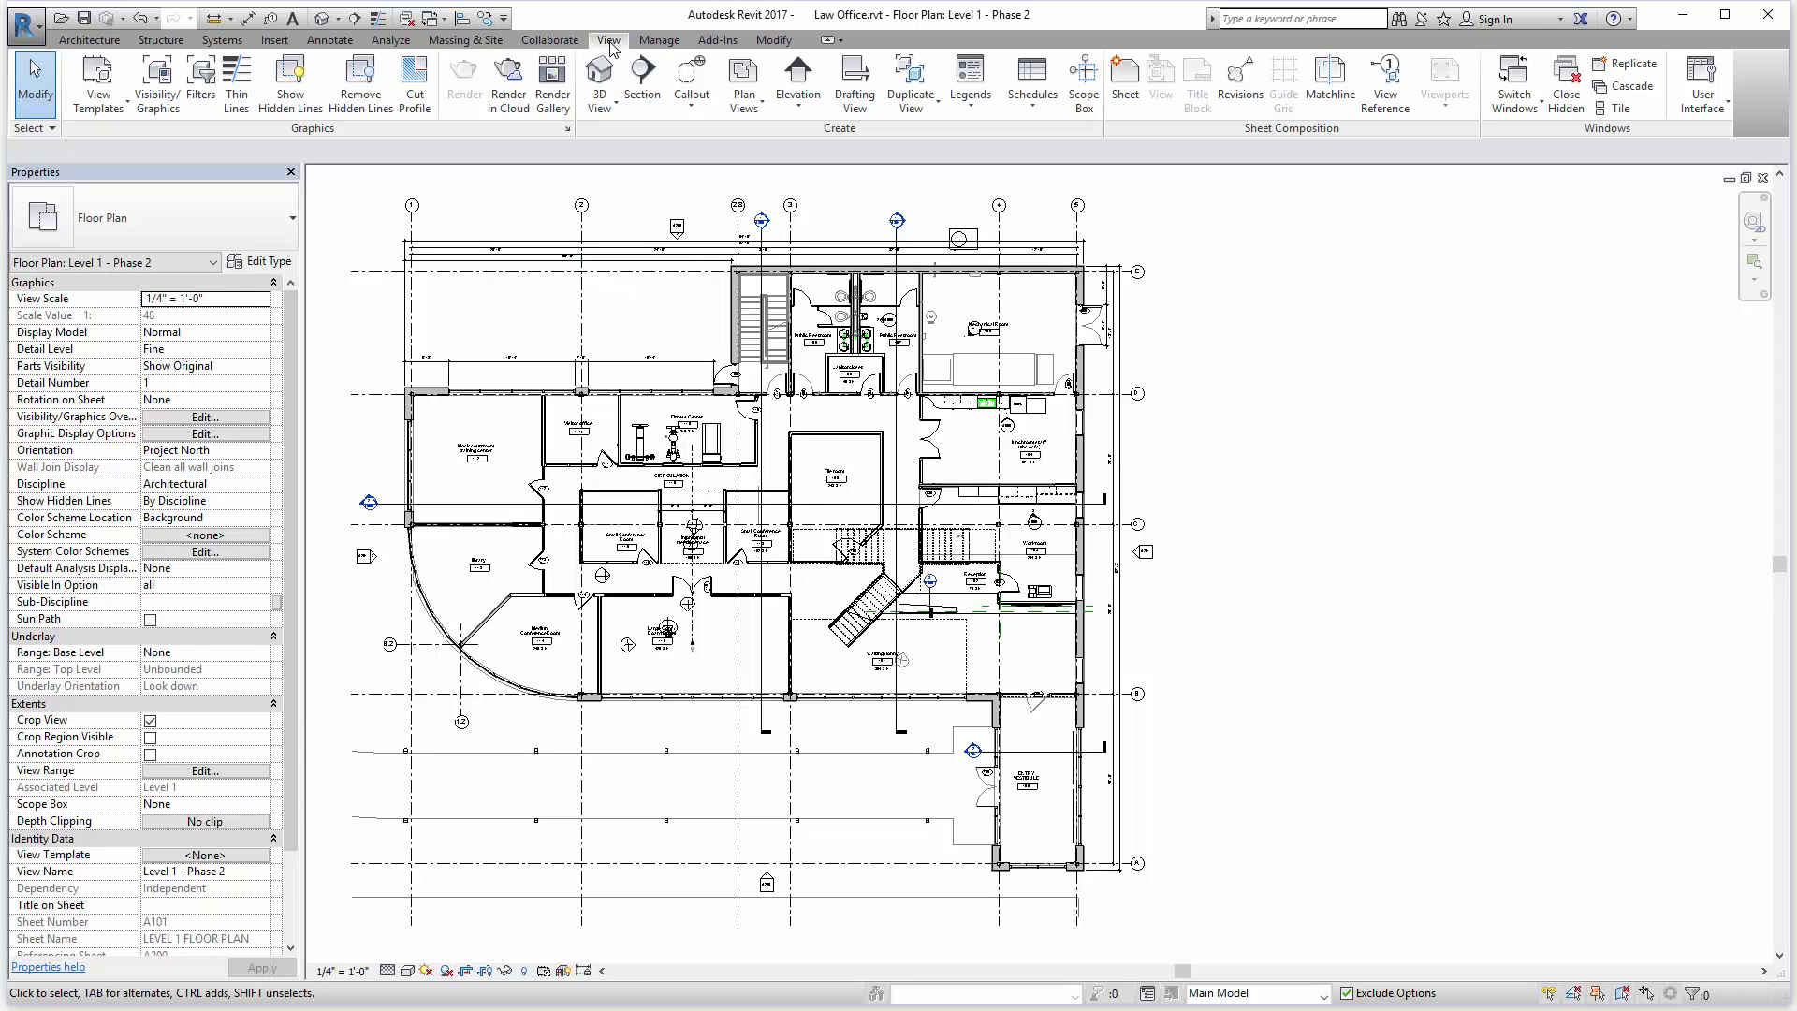
click(1720, 106)
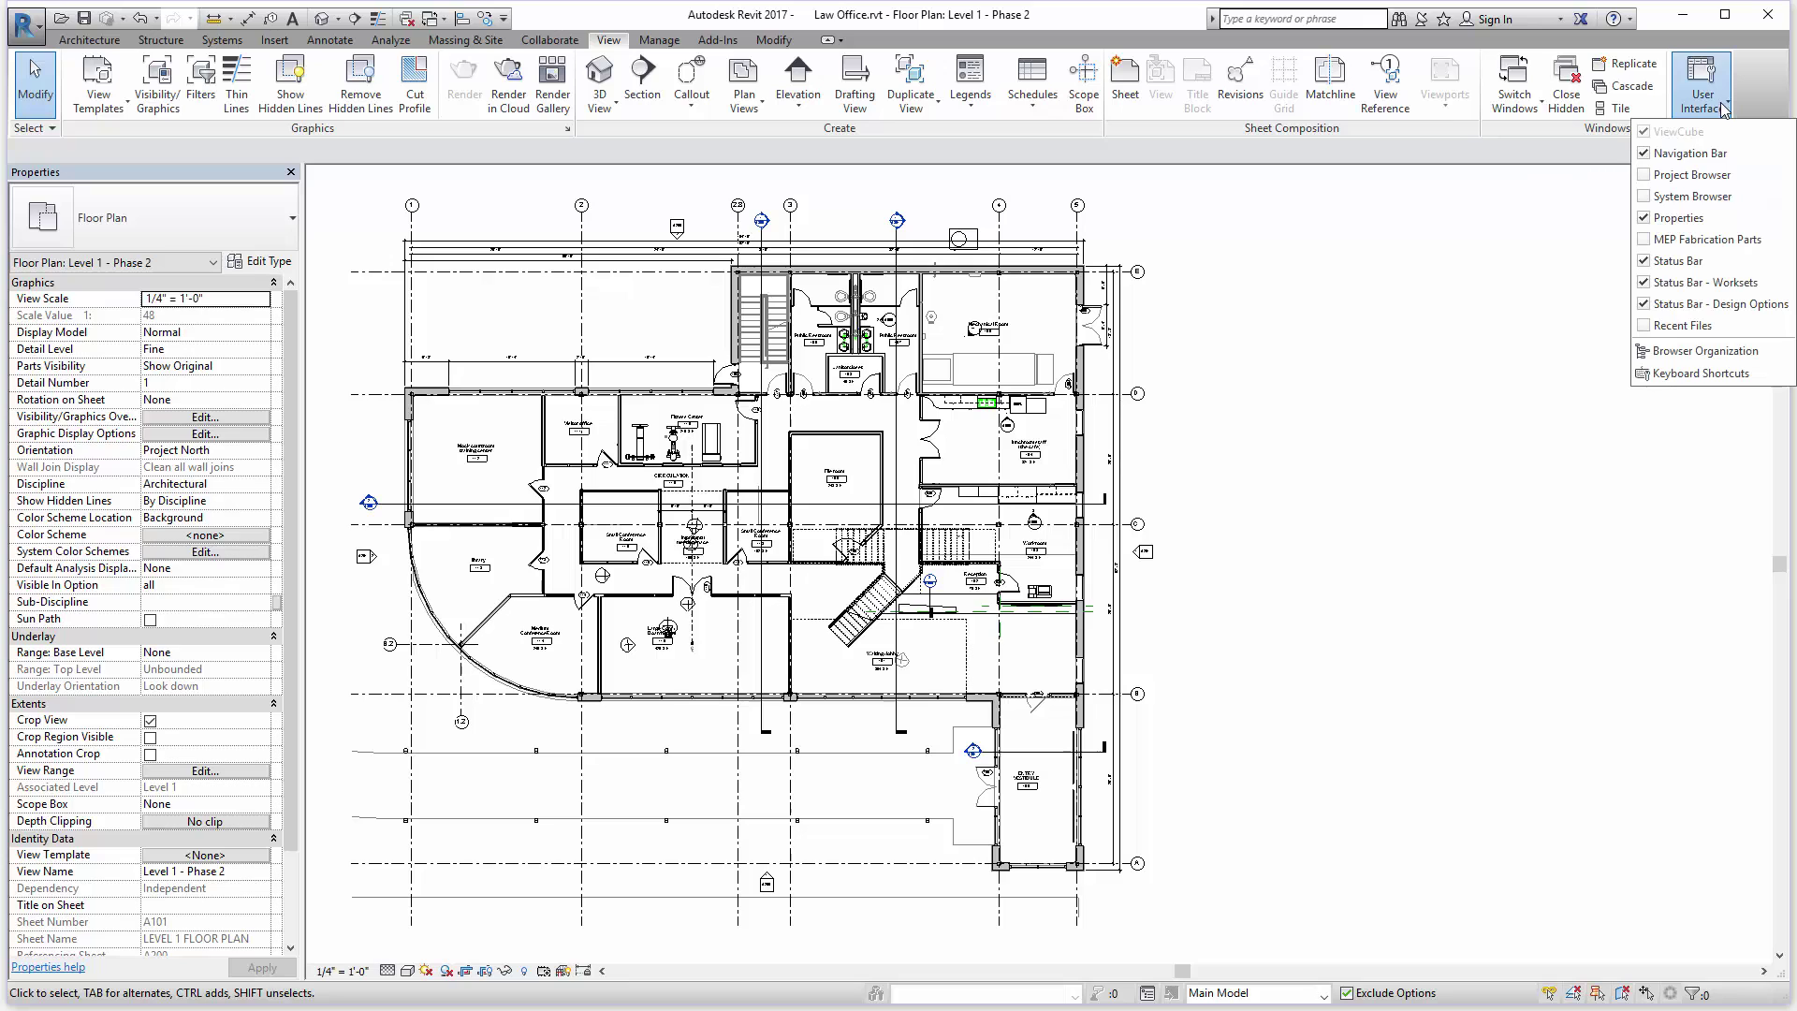
click(1645, 175)
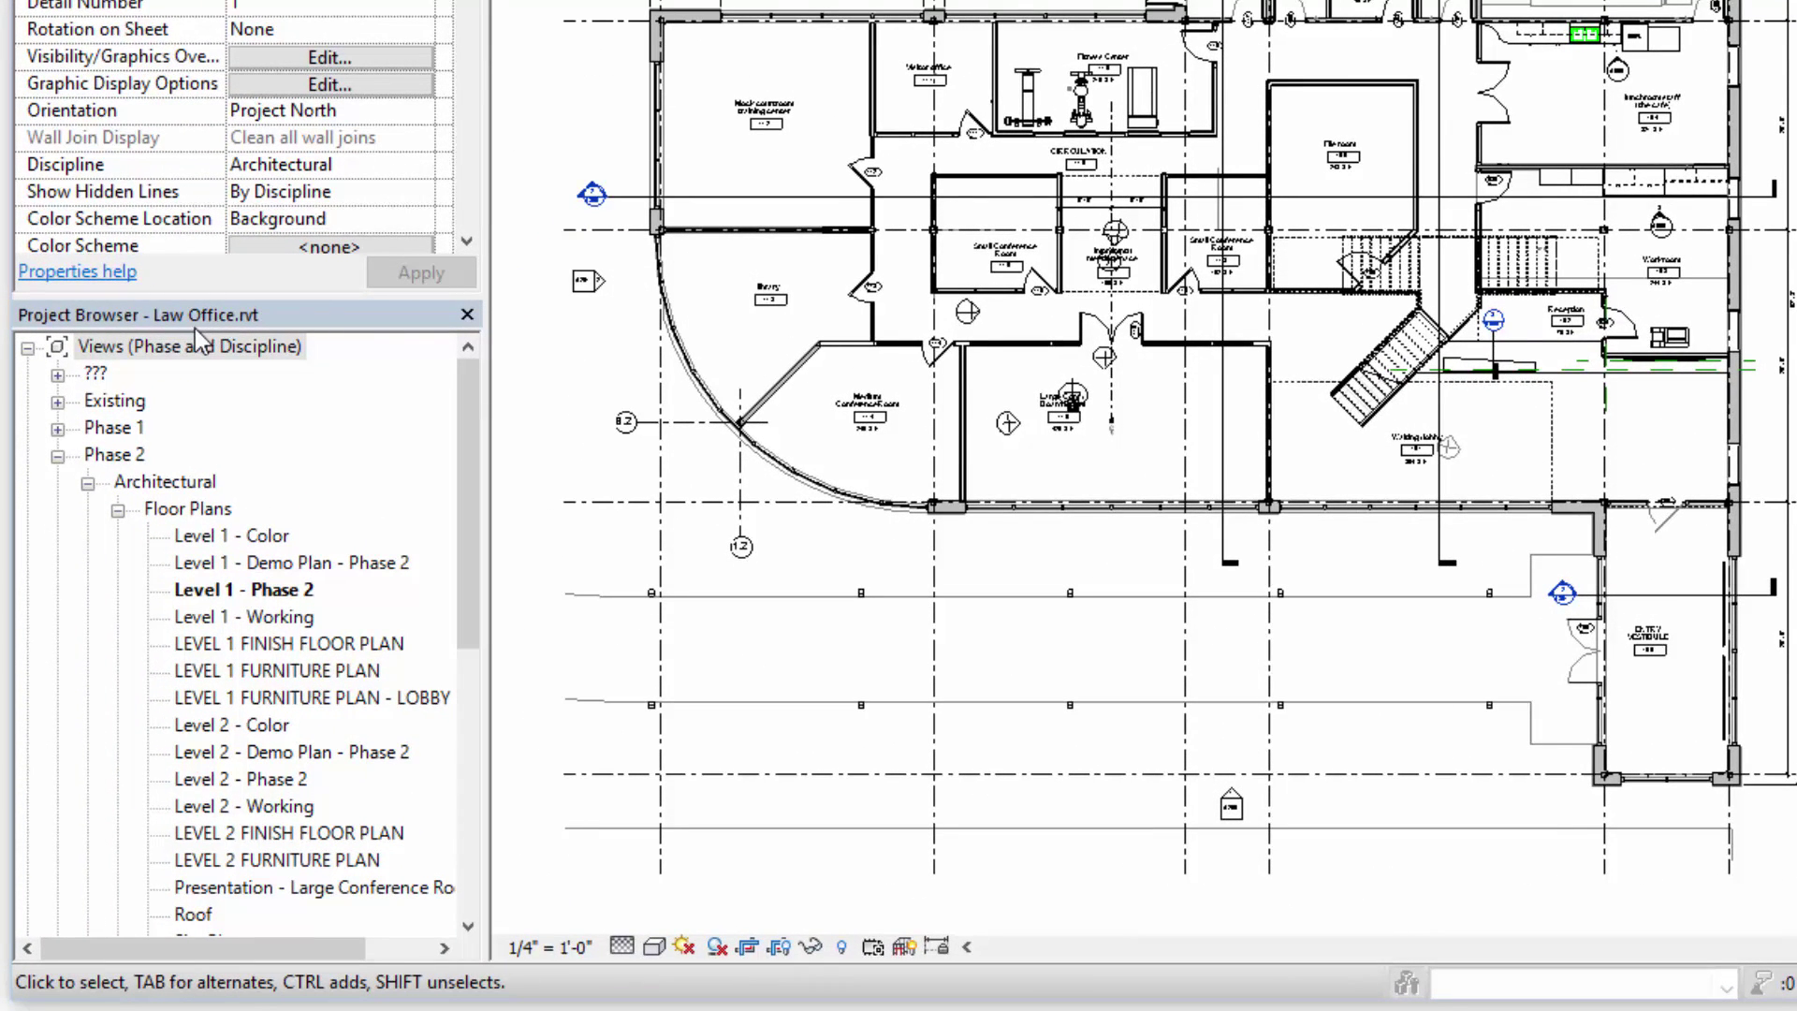
Step: Collapse the Views (Phase and Discipline) branch in the Project Browser
click(28, 349)
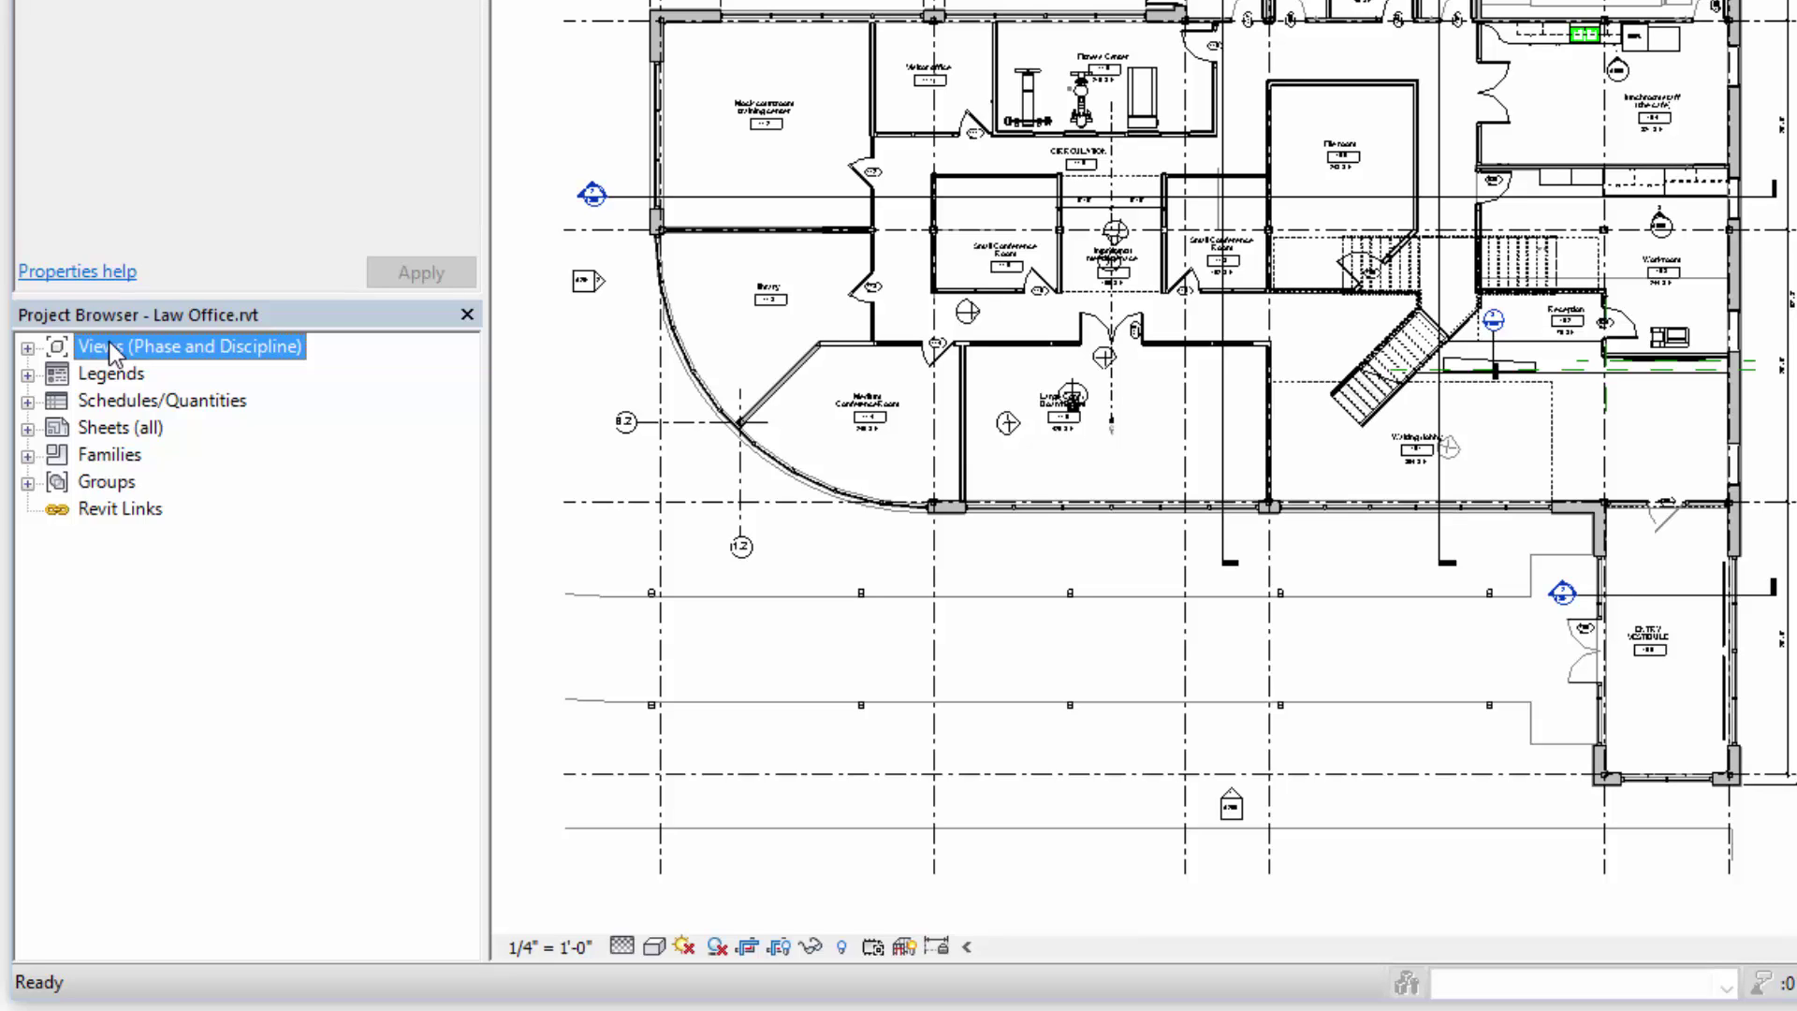
click(93, 377)
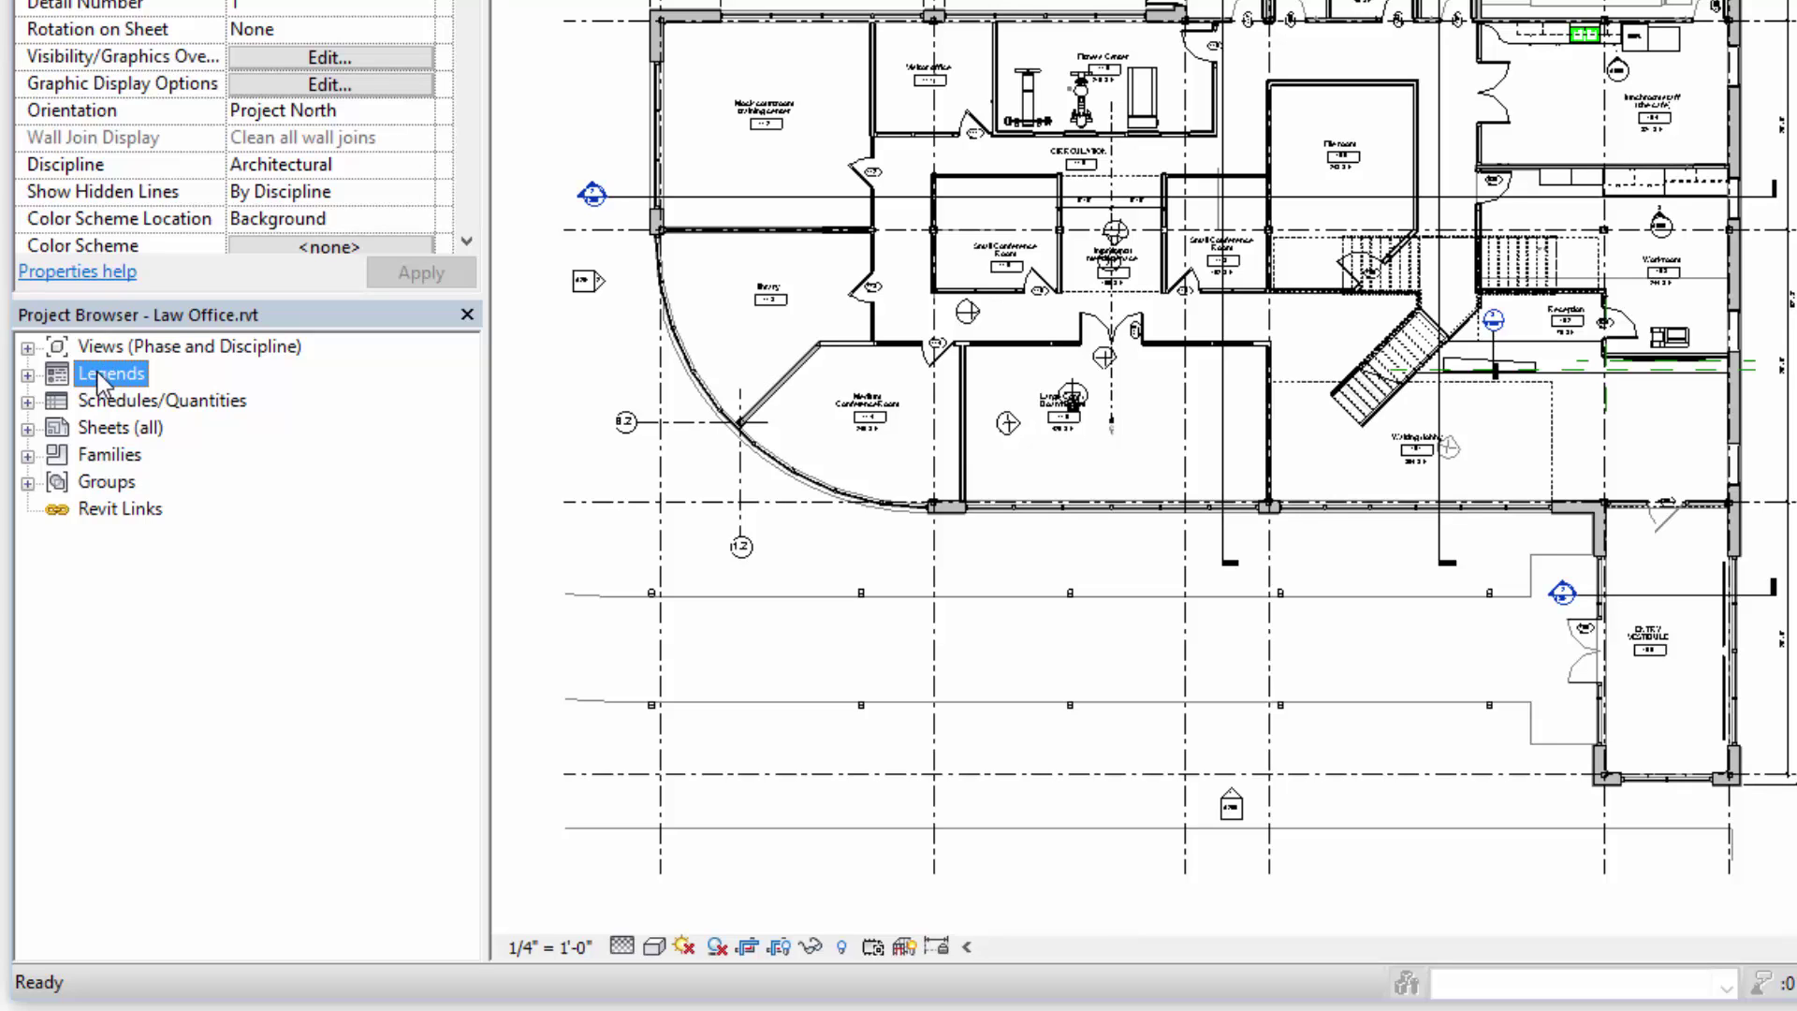
click(101, 348)
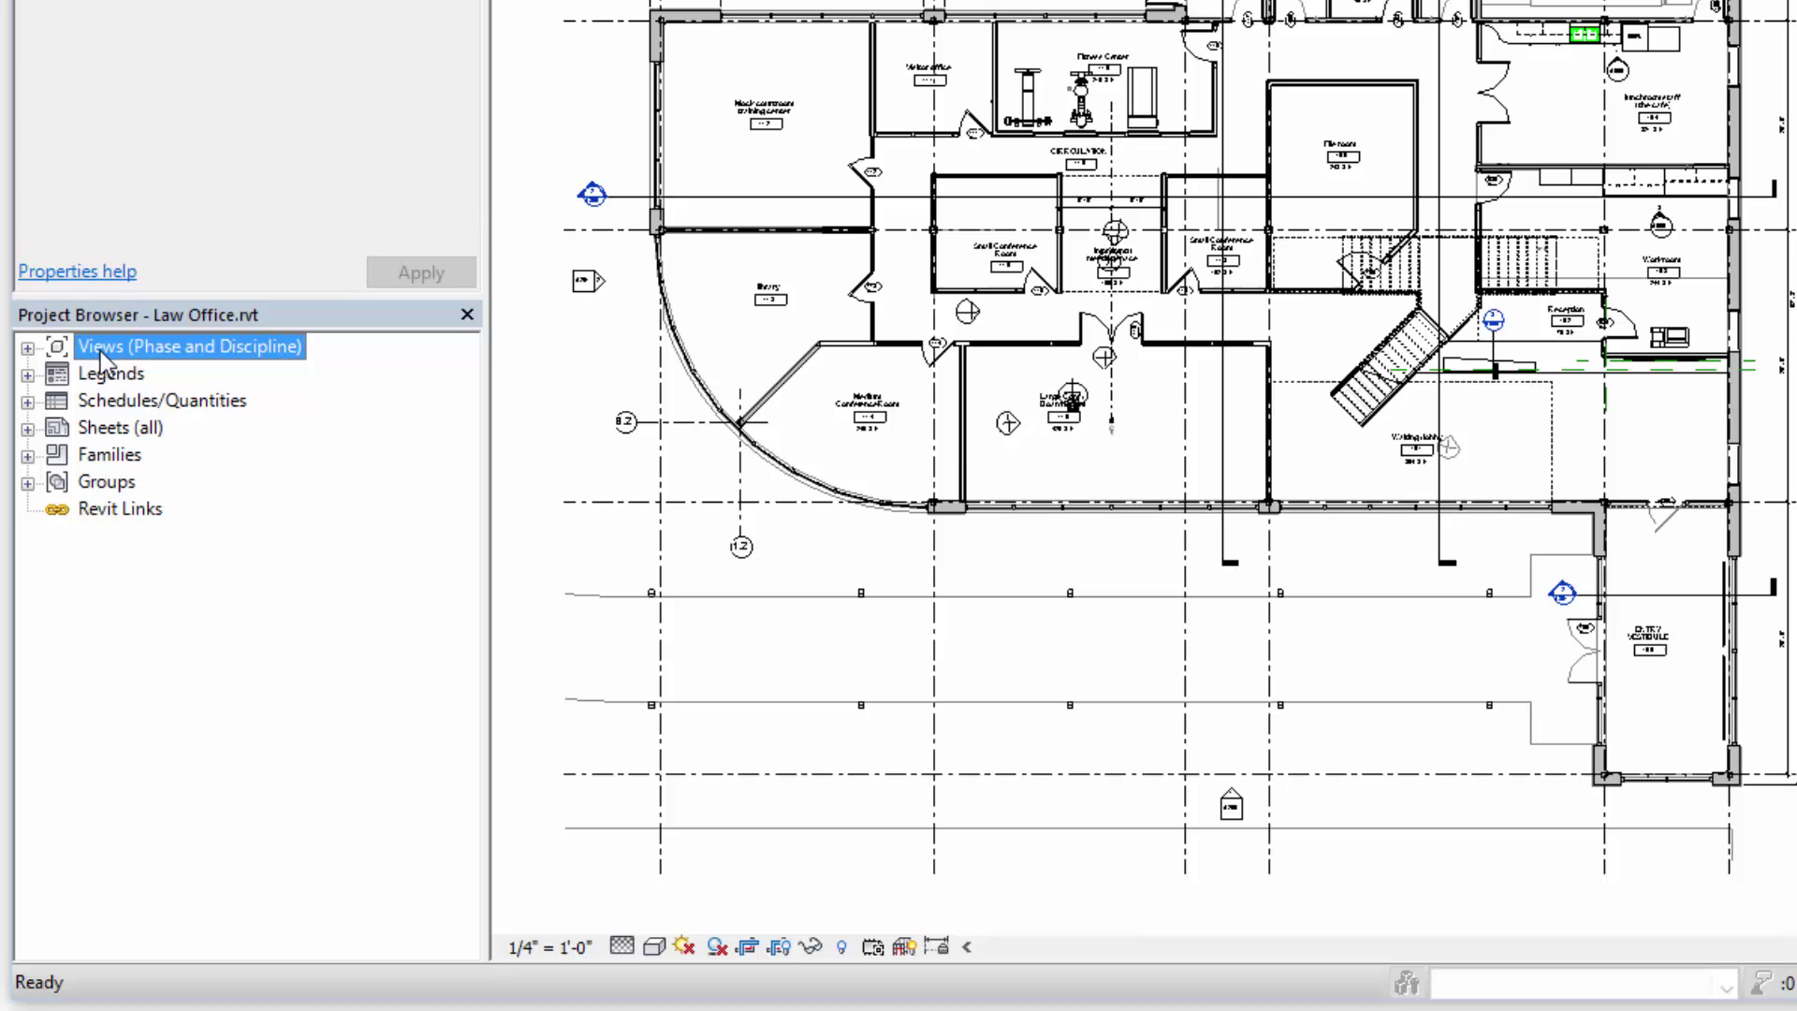
click(131, 399)
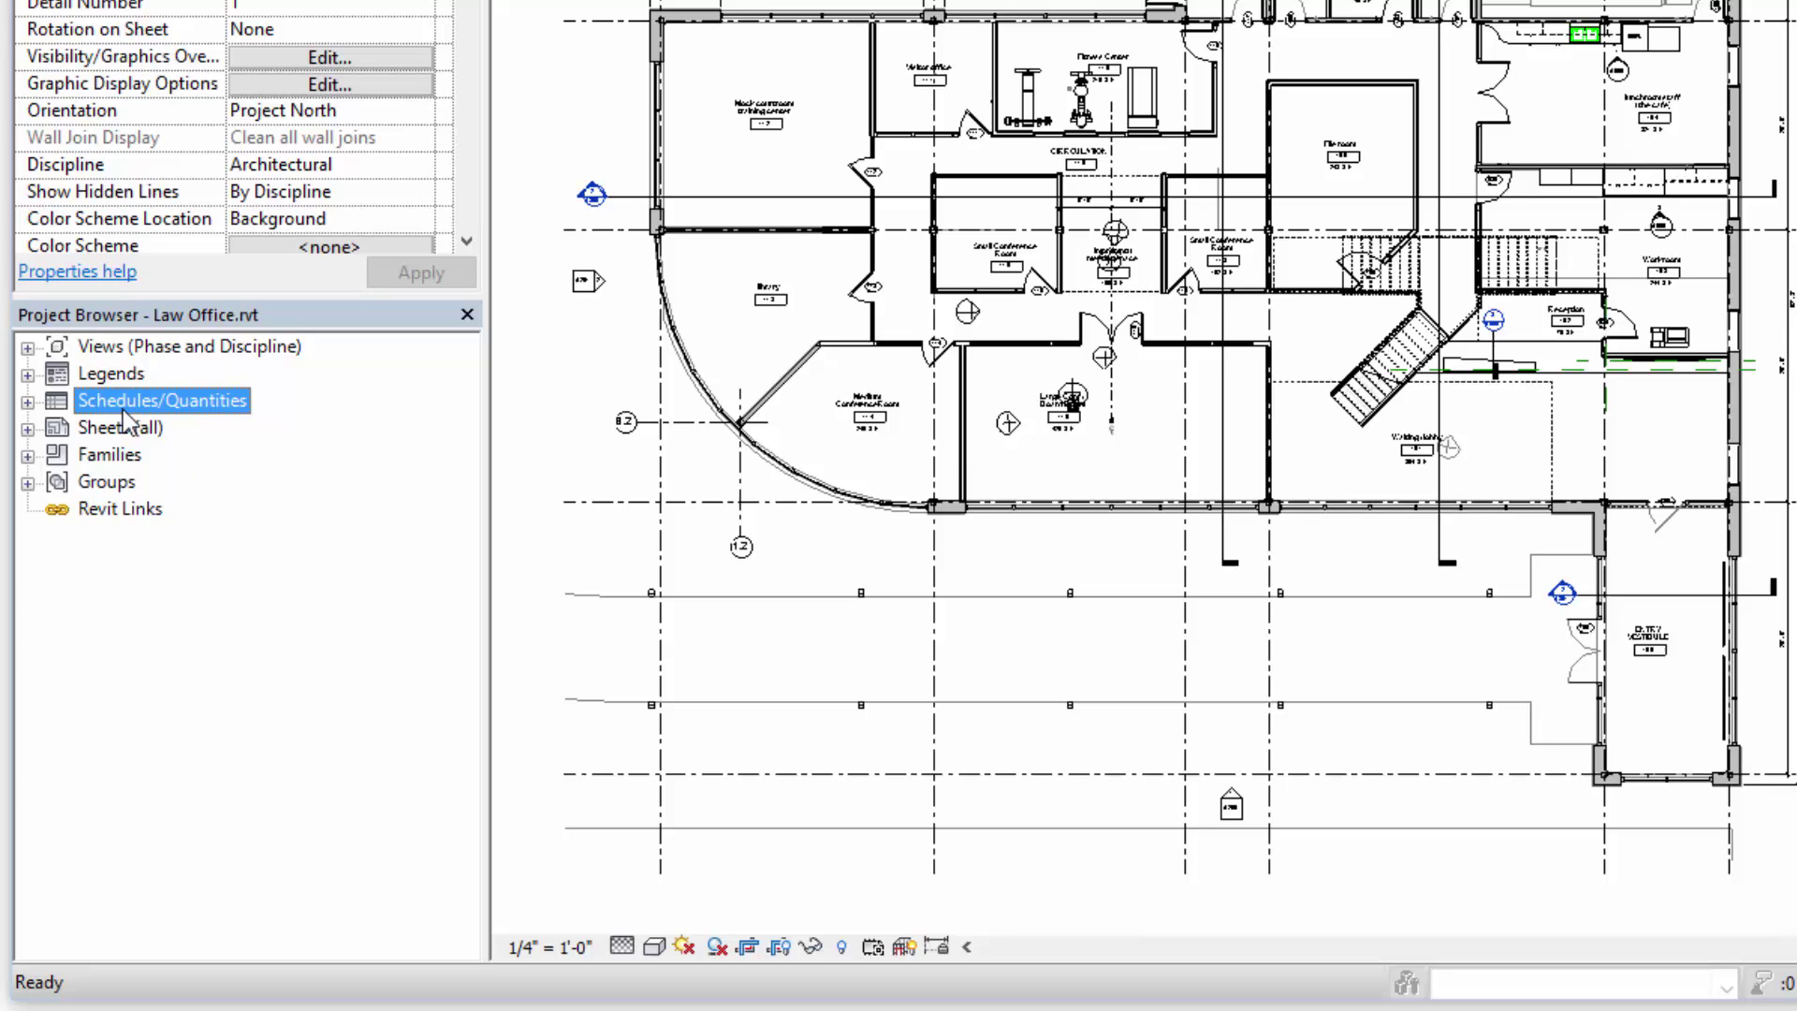
click(86, 432)
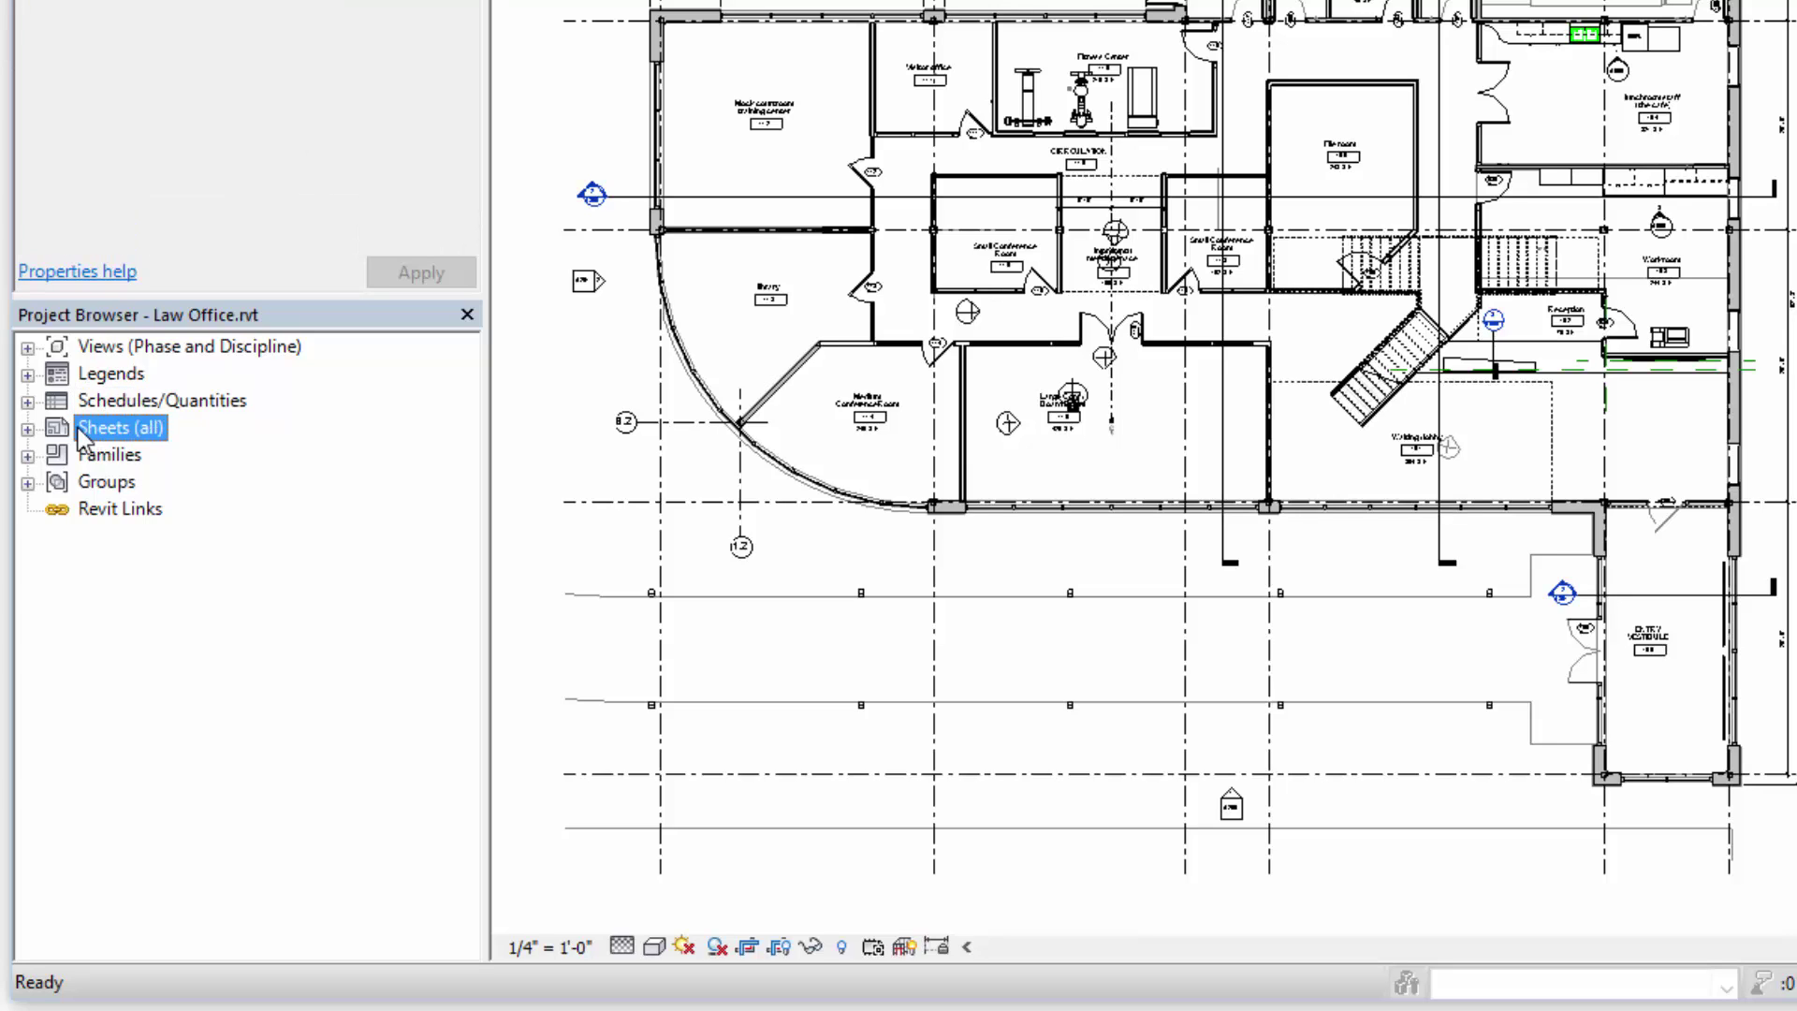
click(119, 453)
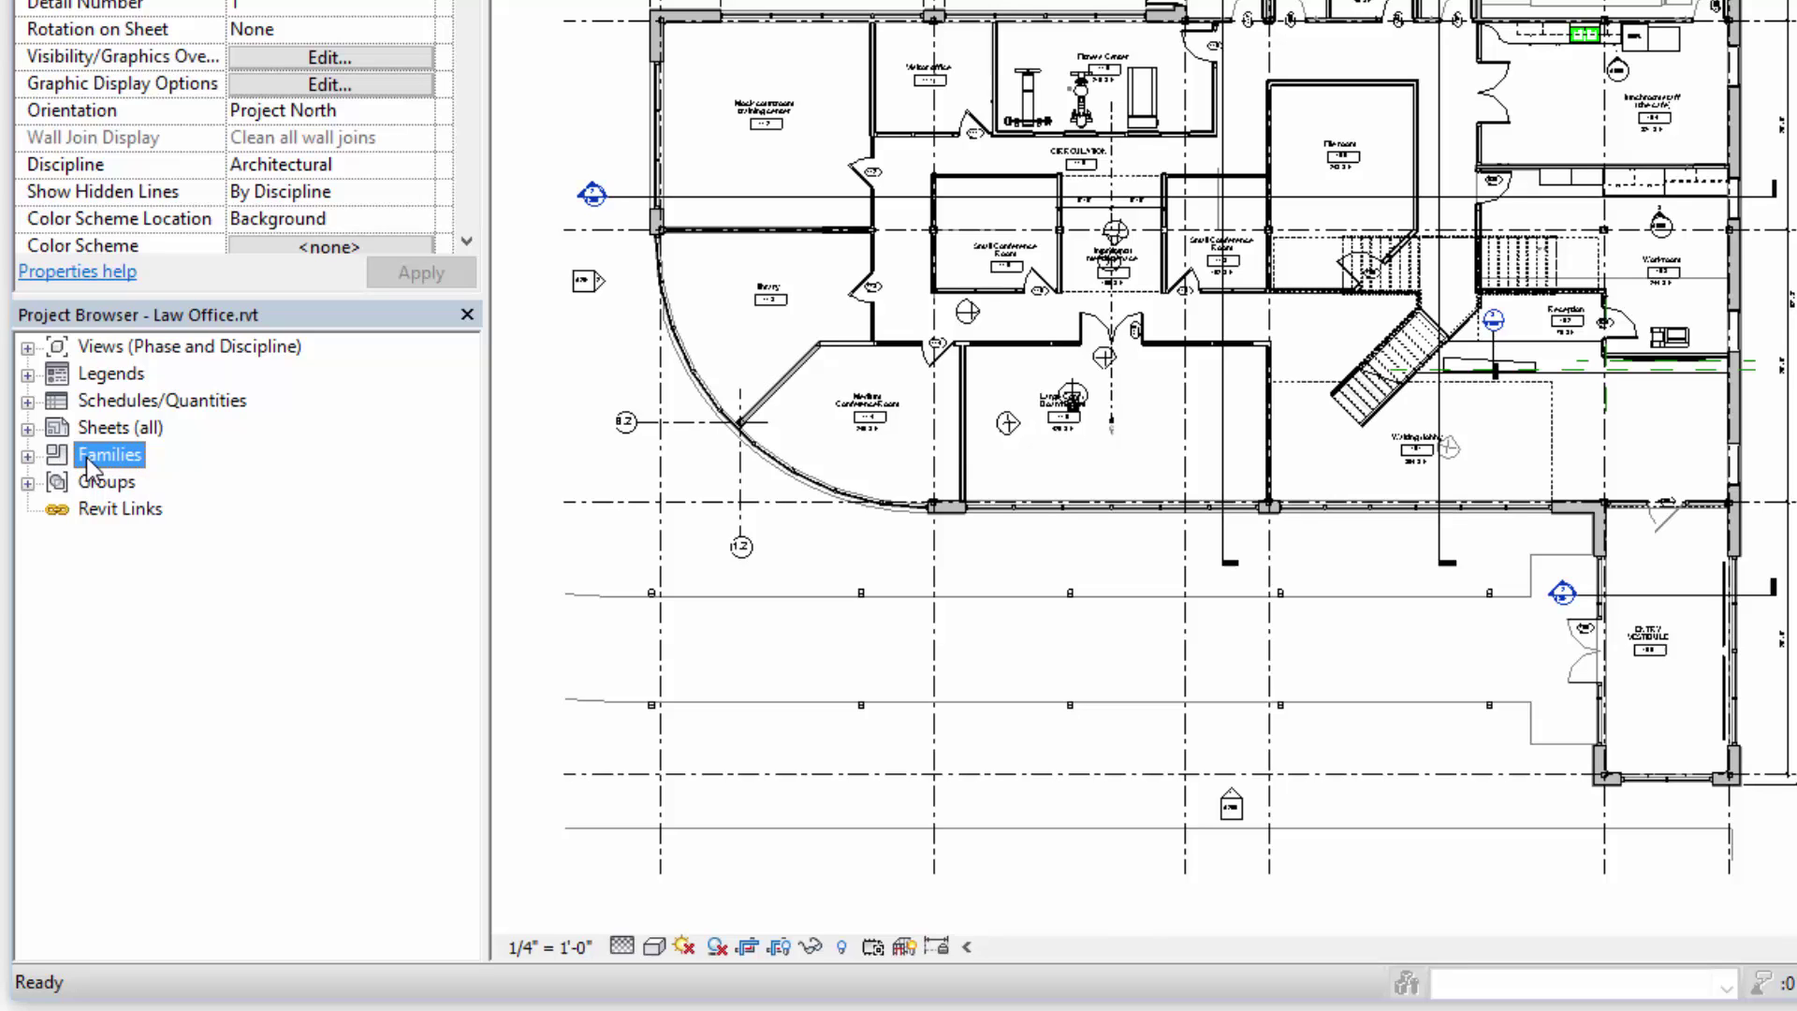
click(101, 481)
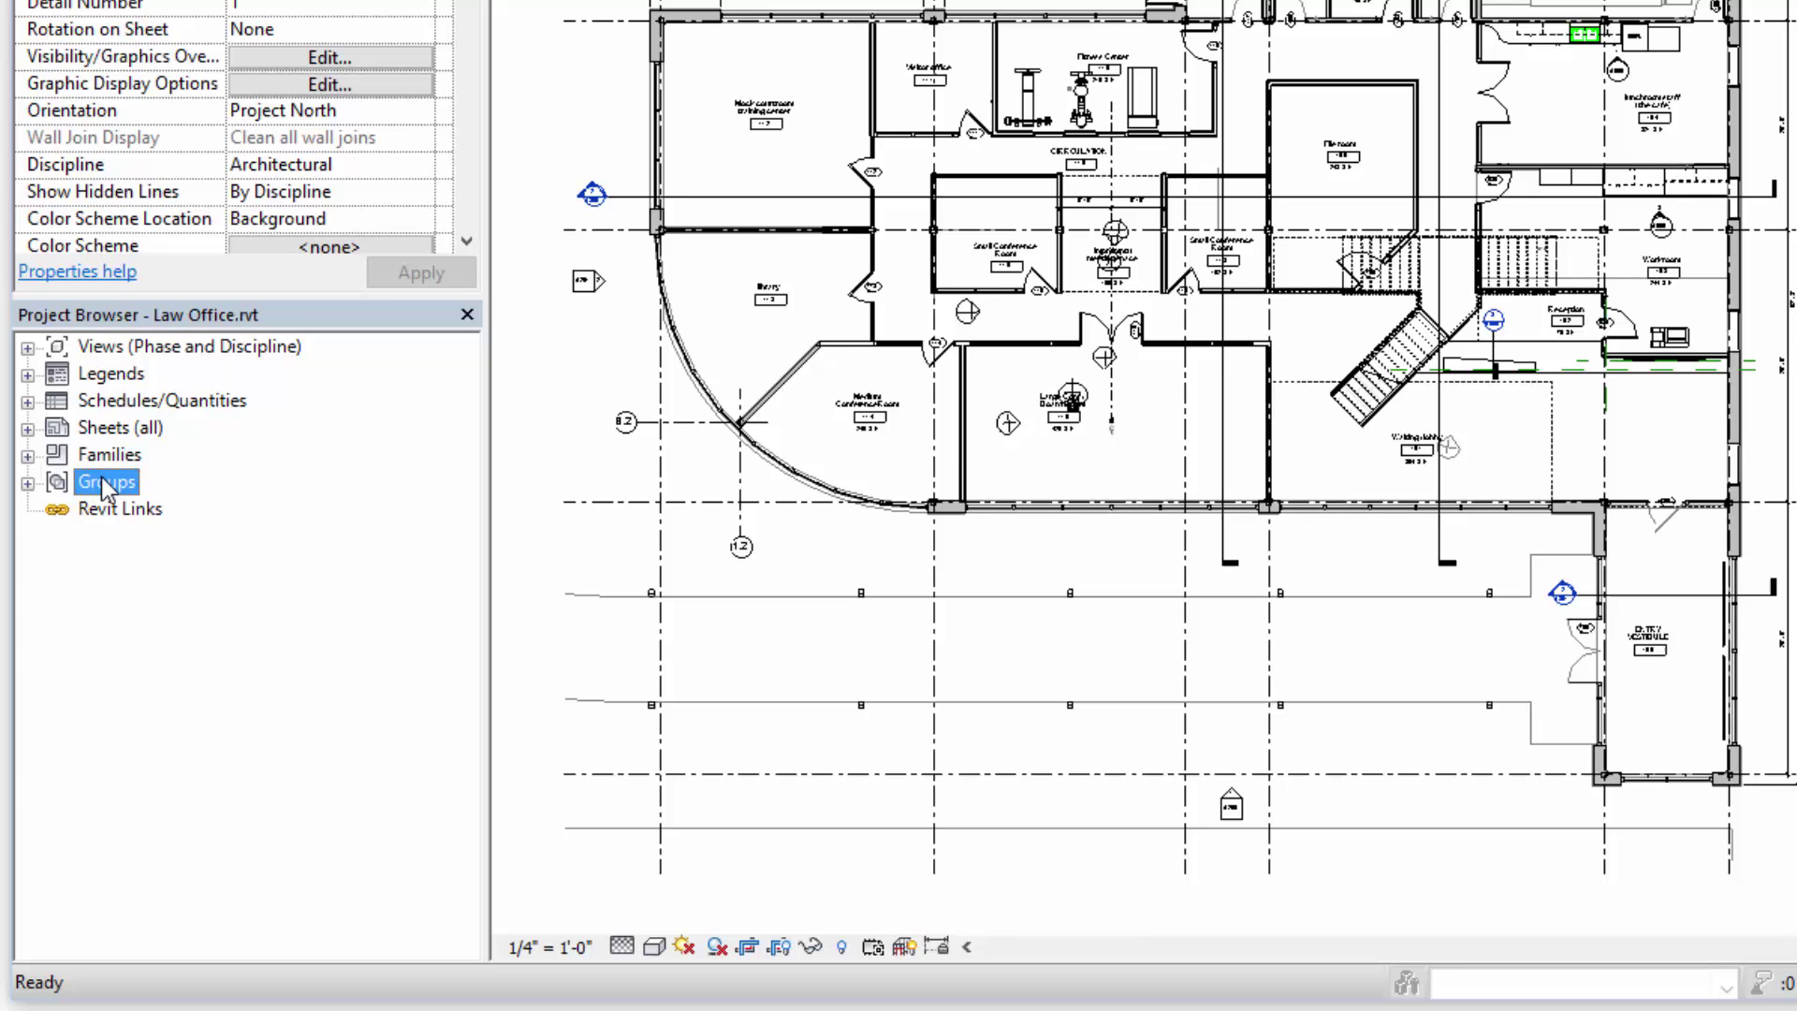
click(103, 510)
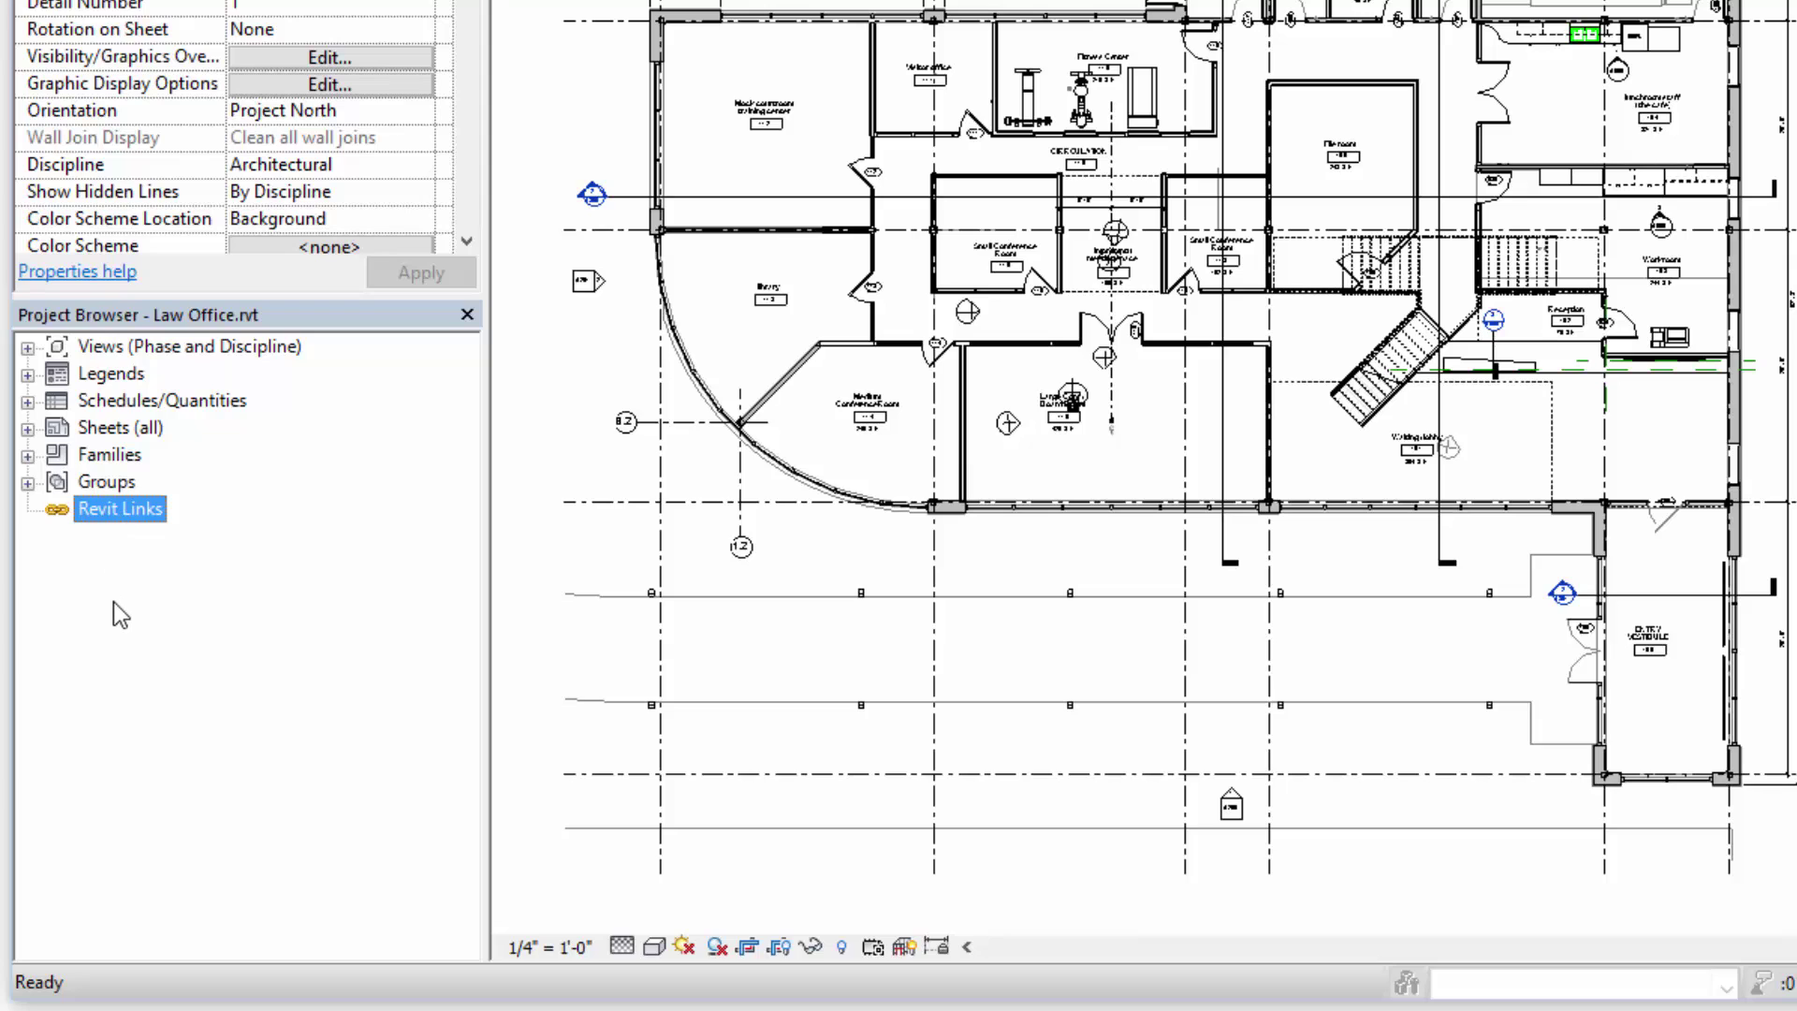
Step: Expand Views (Phase and Discipline), browse the Existing and Phase 1 folders, then select the Views root
click(28, 348)
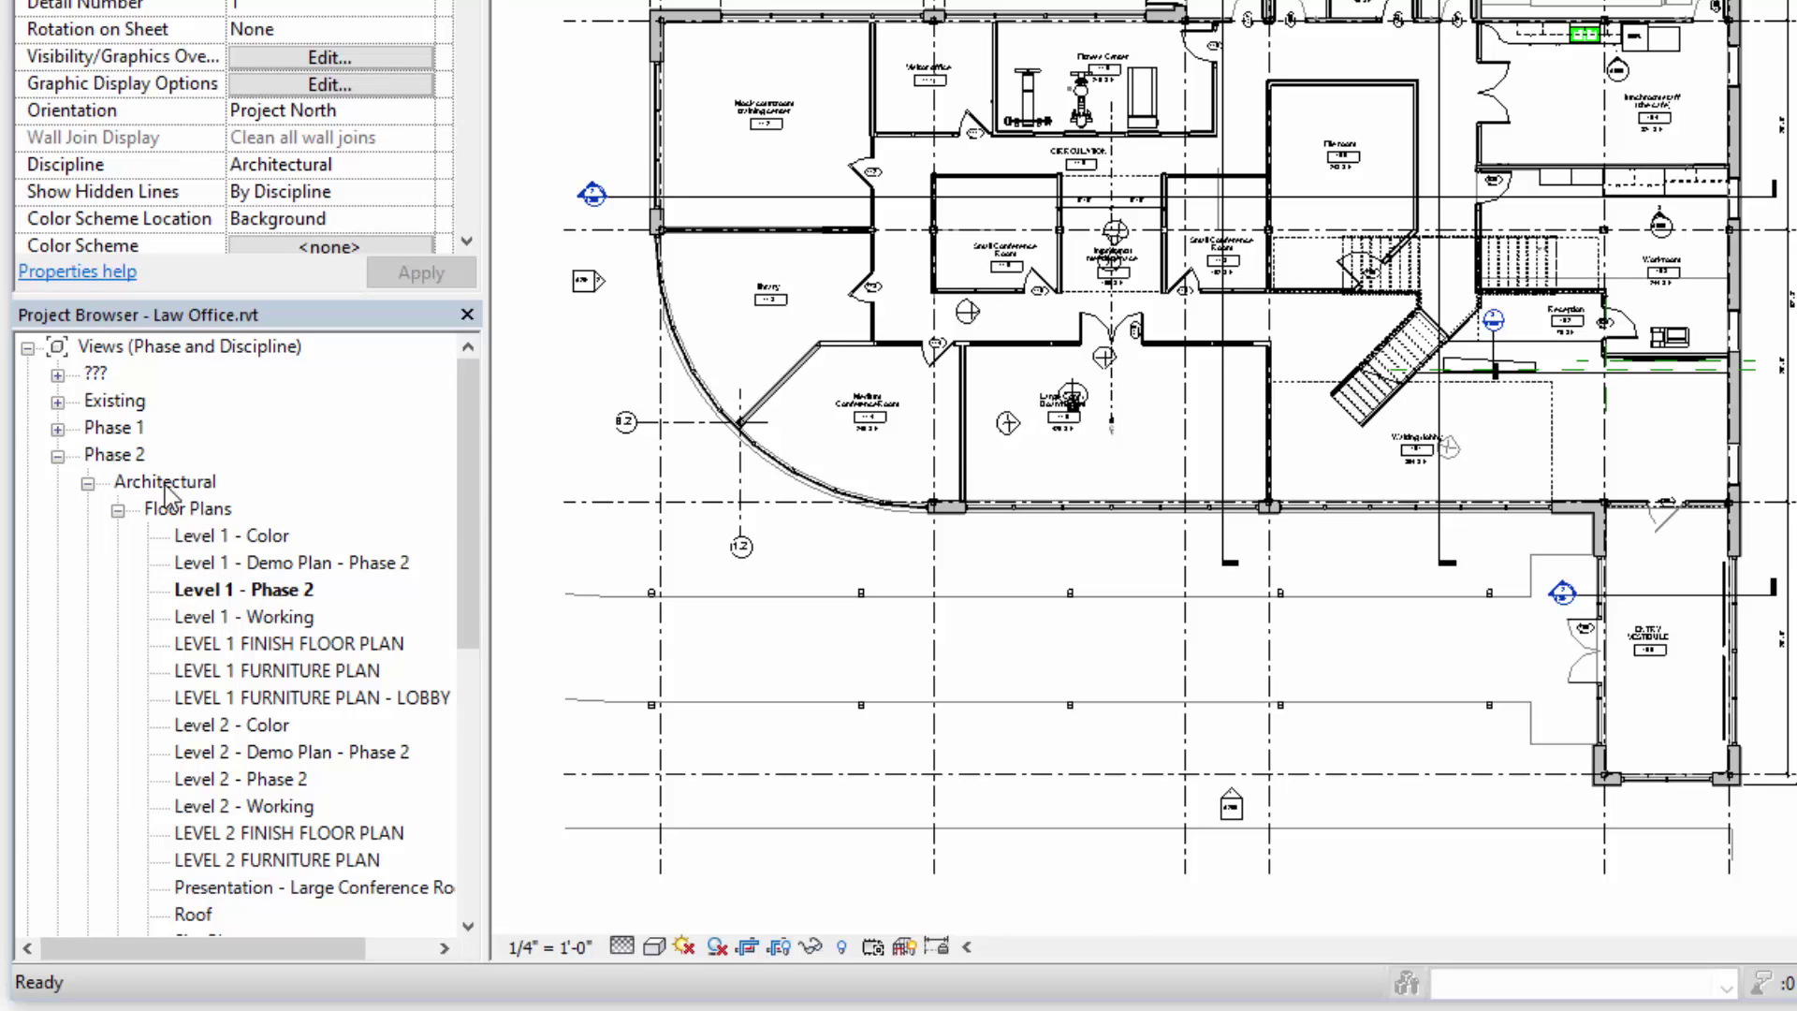
click(97, 431)
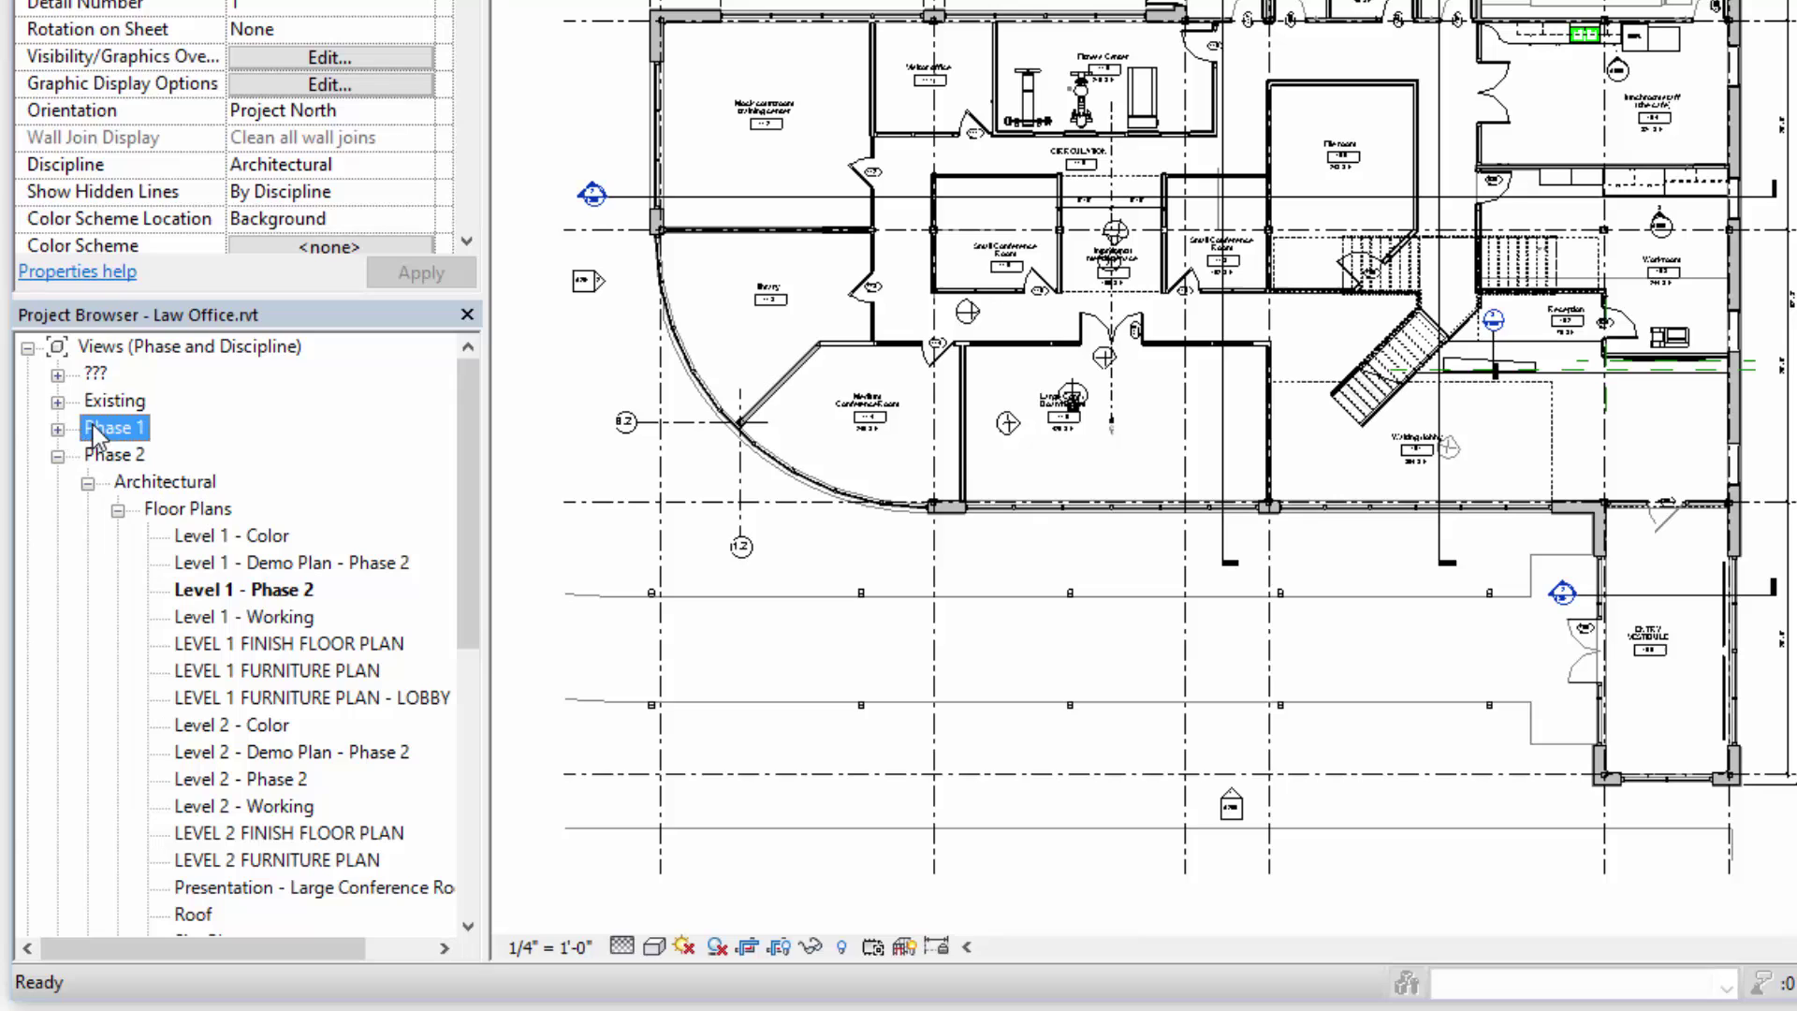
click(105, 402)
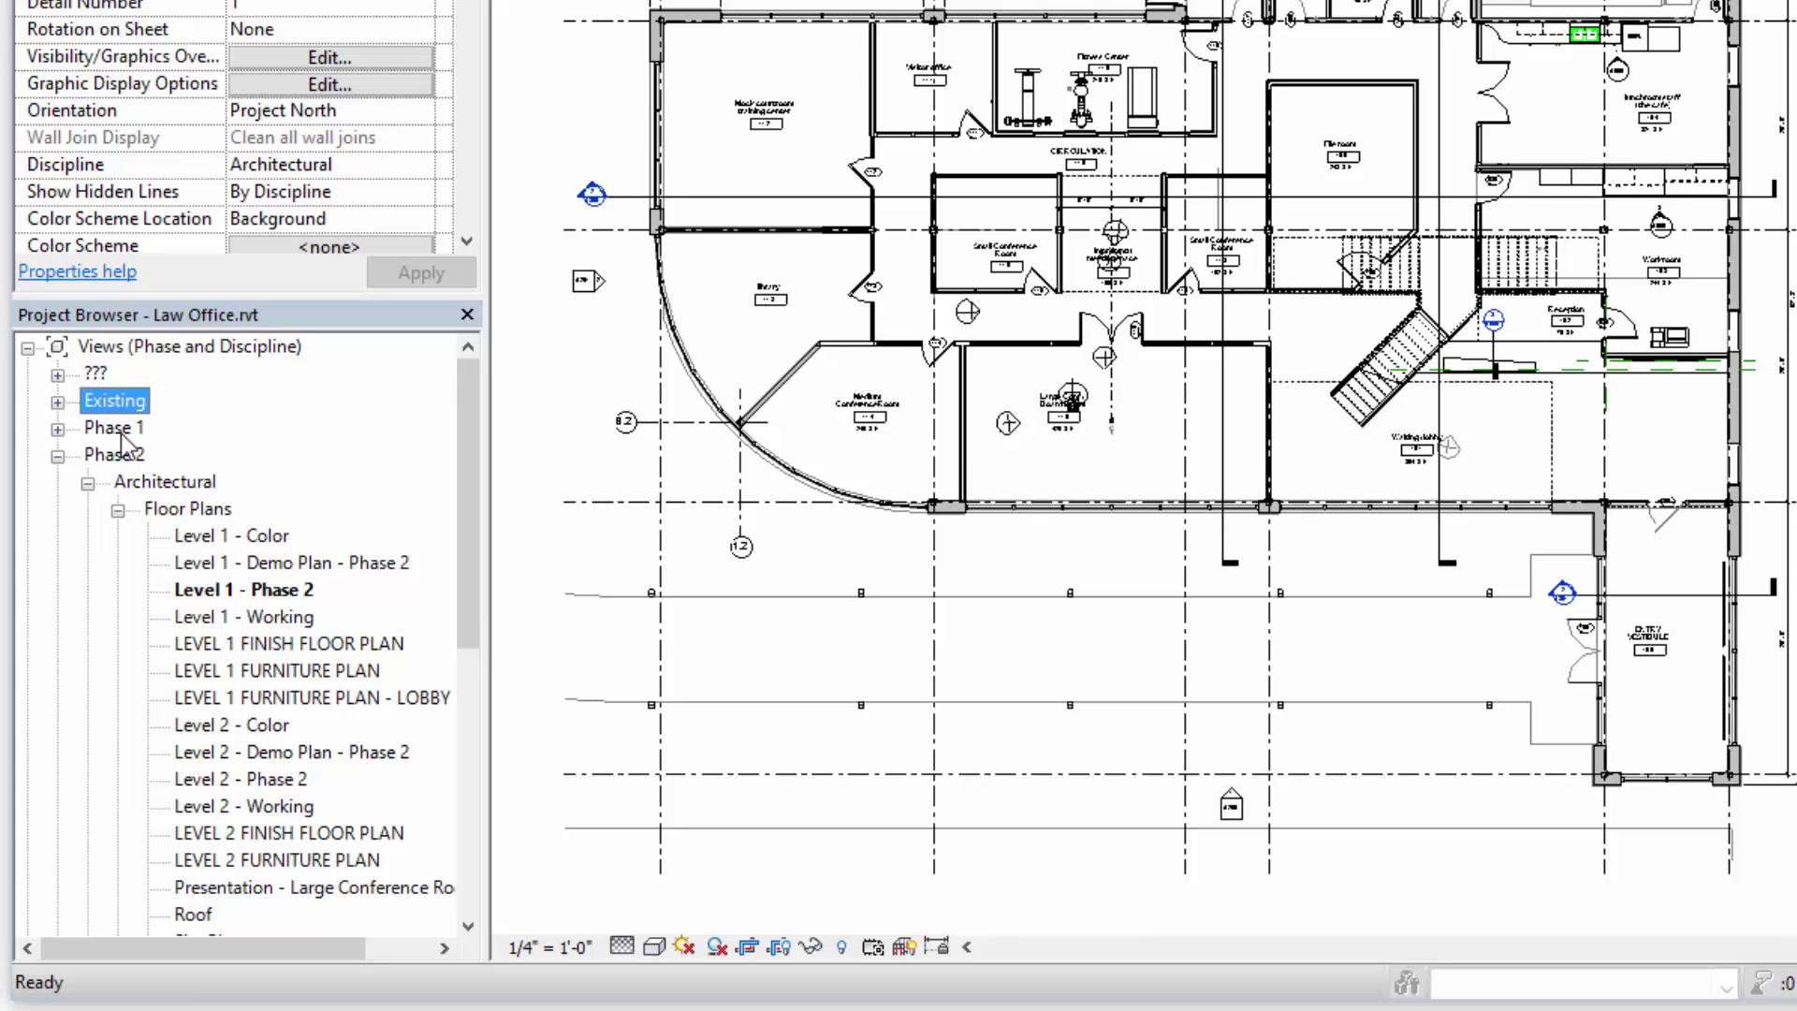
click(124, 432)
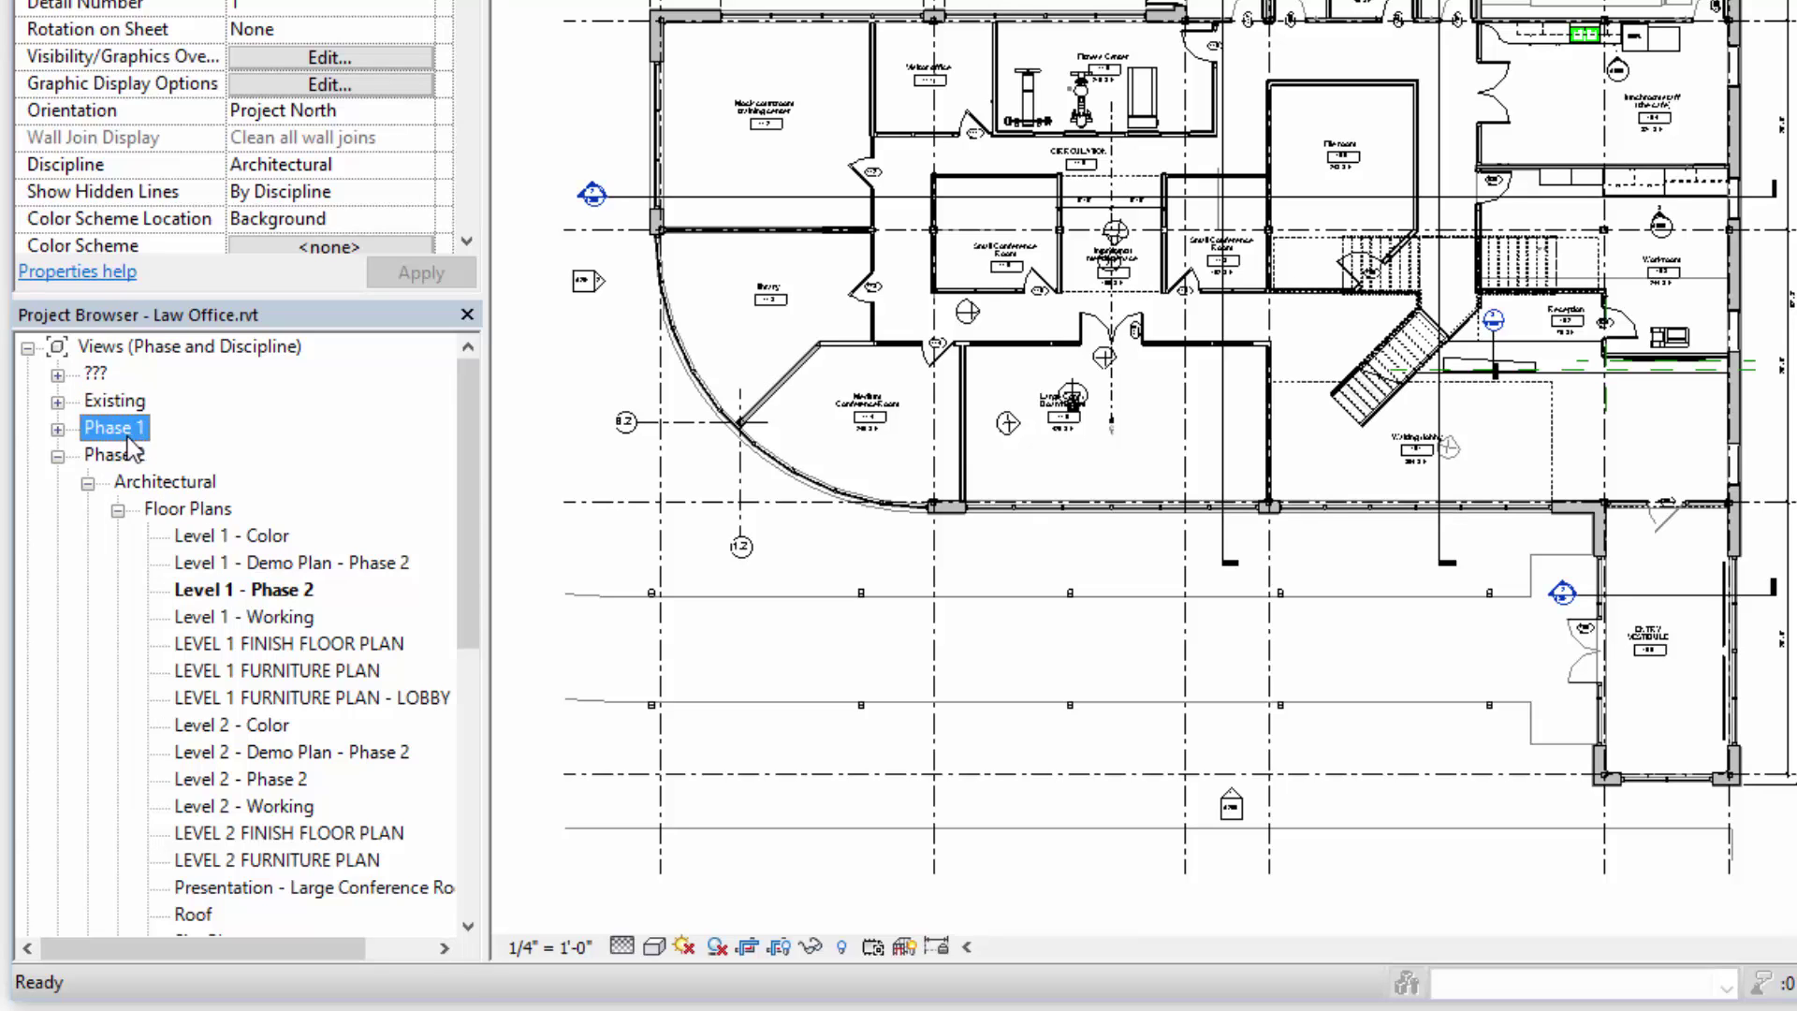
click(122, 347)
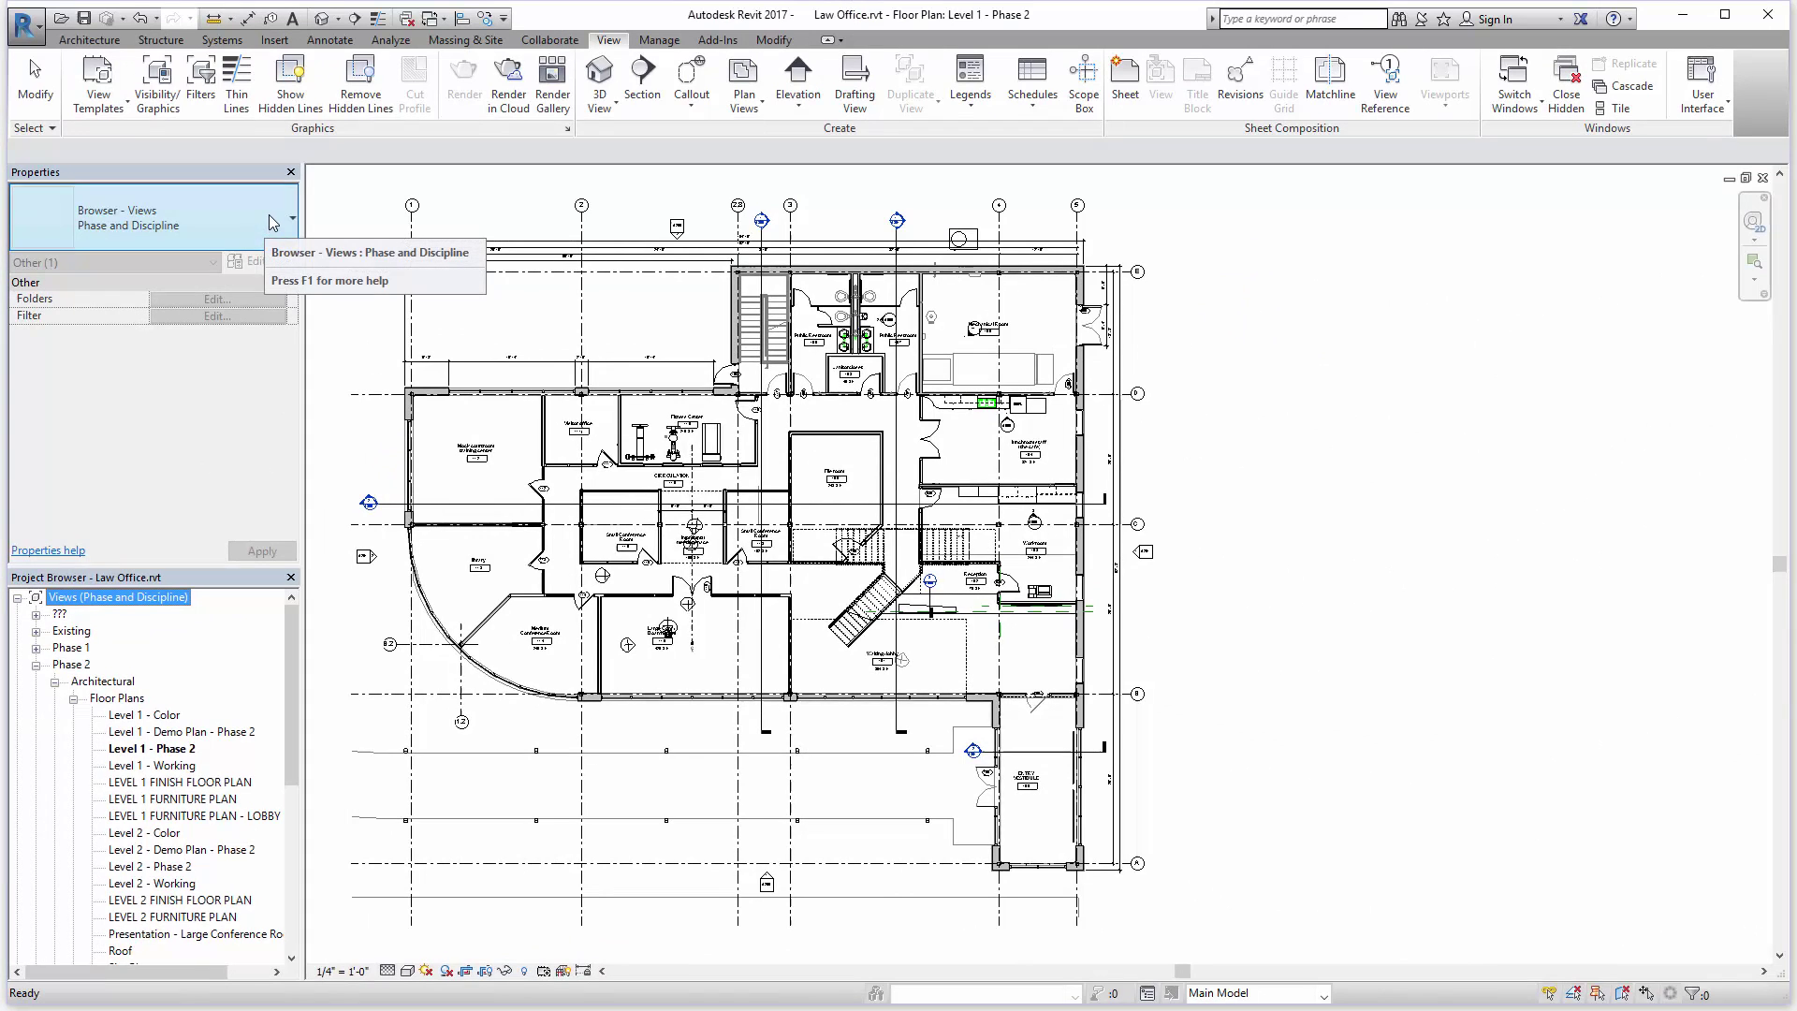
Step: Change the Project Browser organisation from Phase and Discipline to 'Browser - Views: all'
click(266, 212)
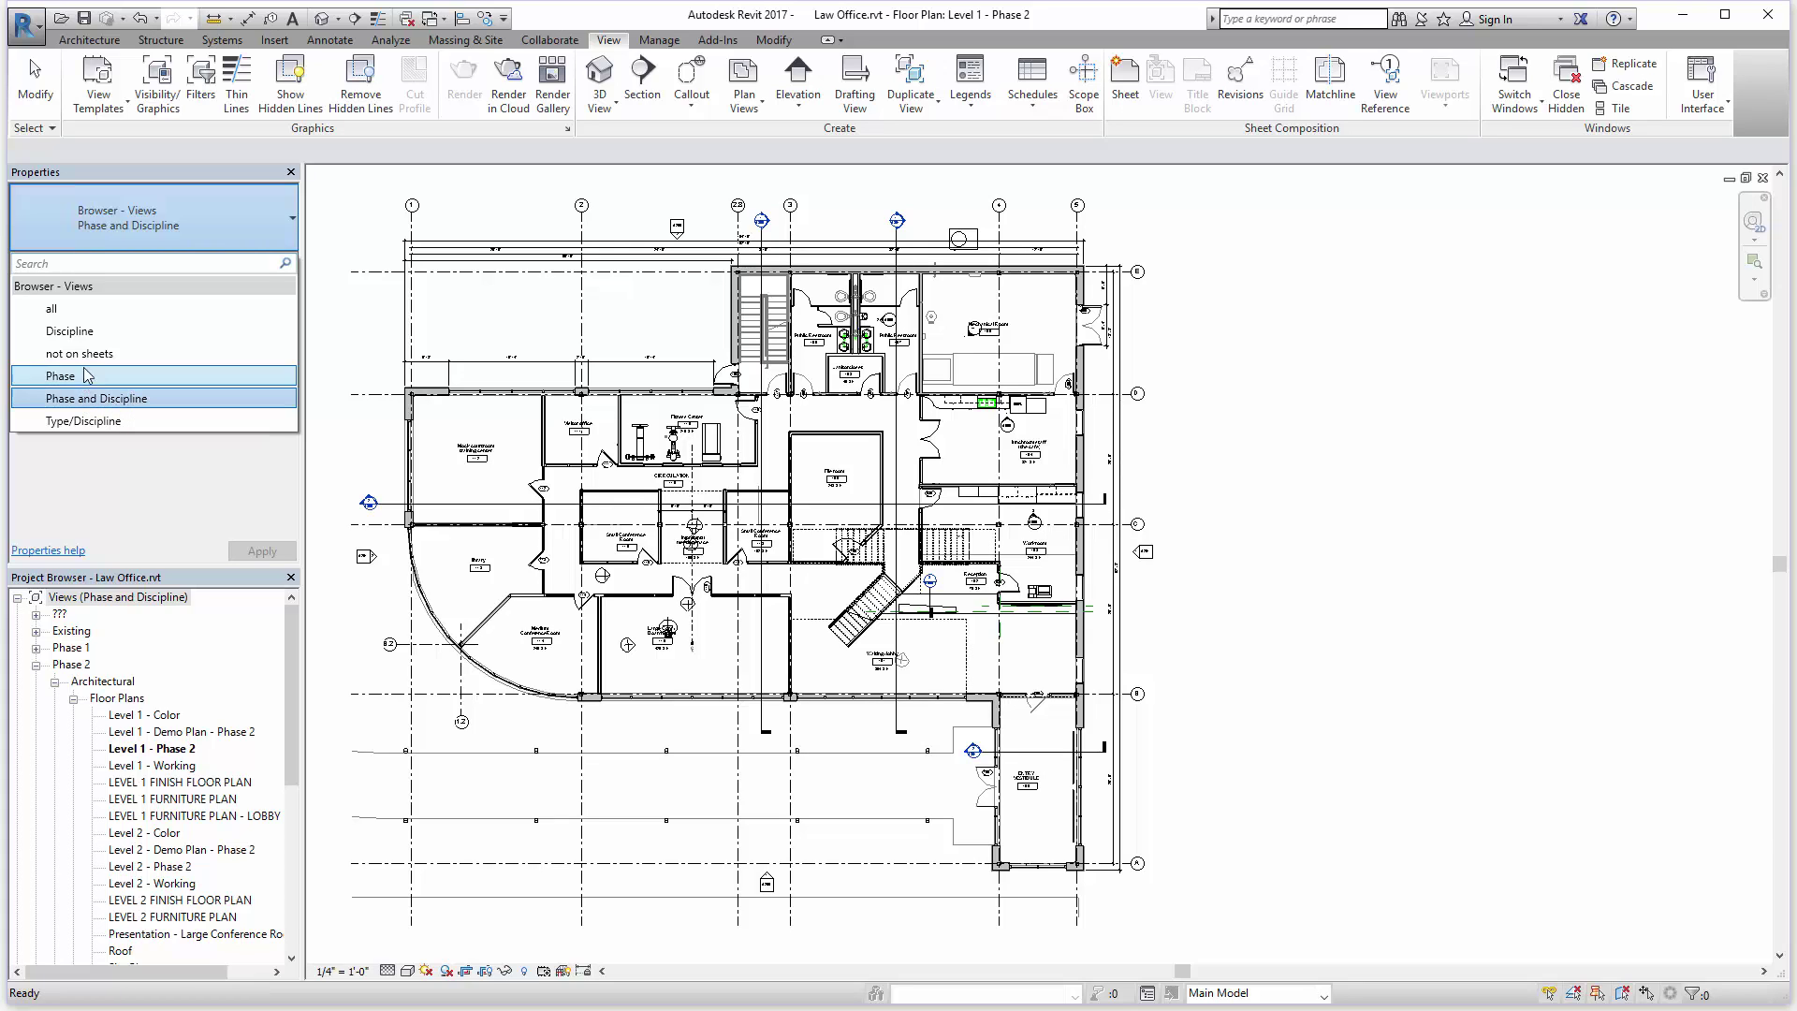
key(Escape)
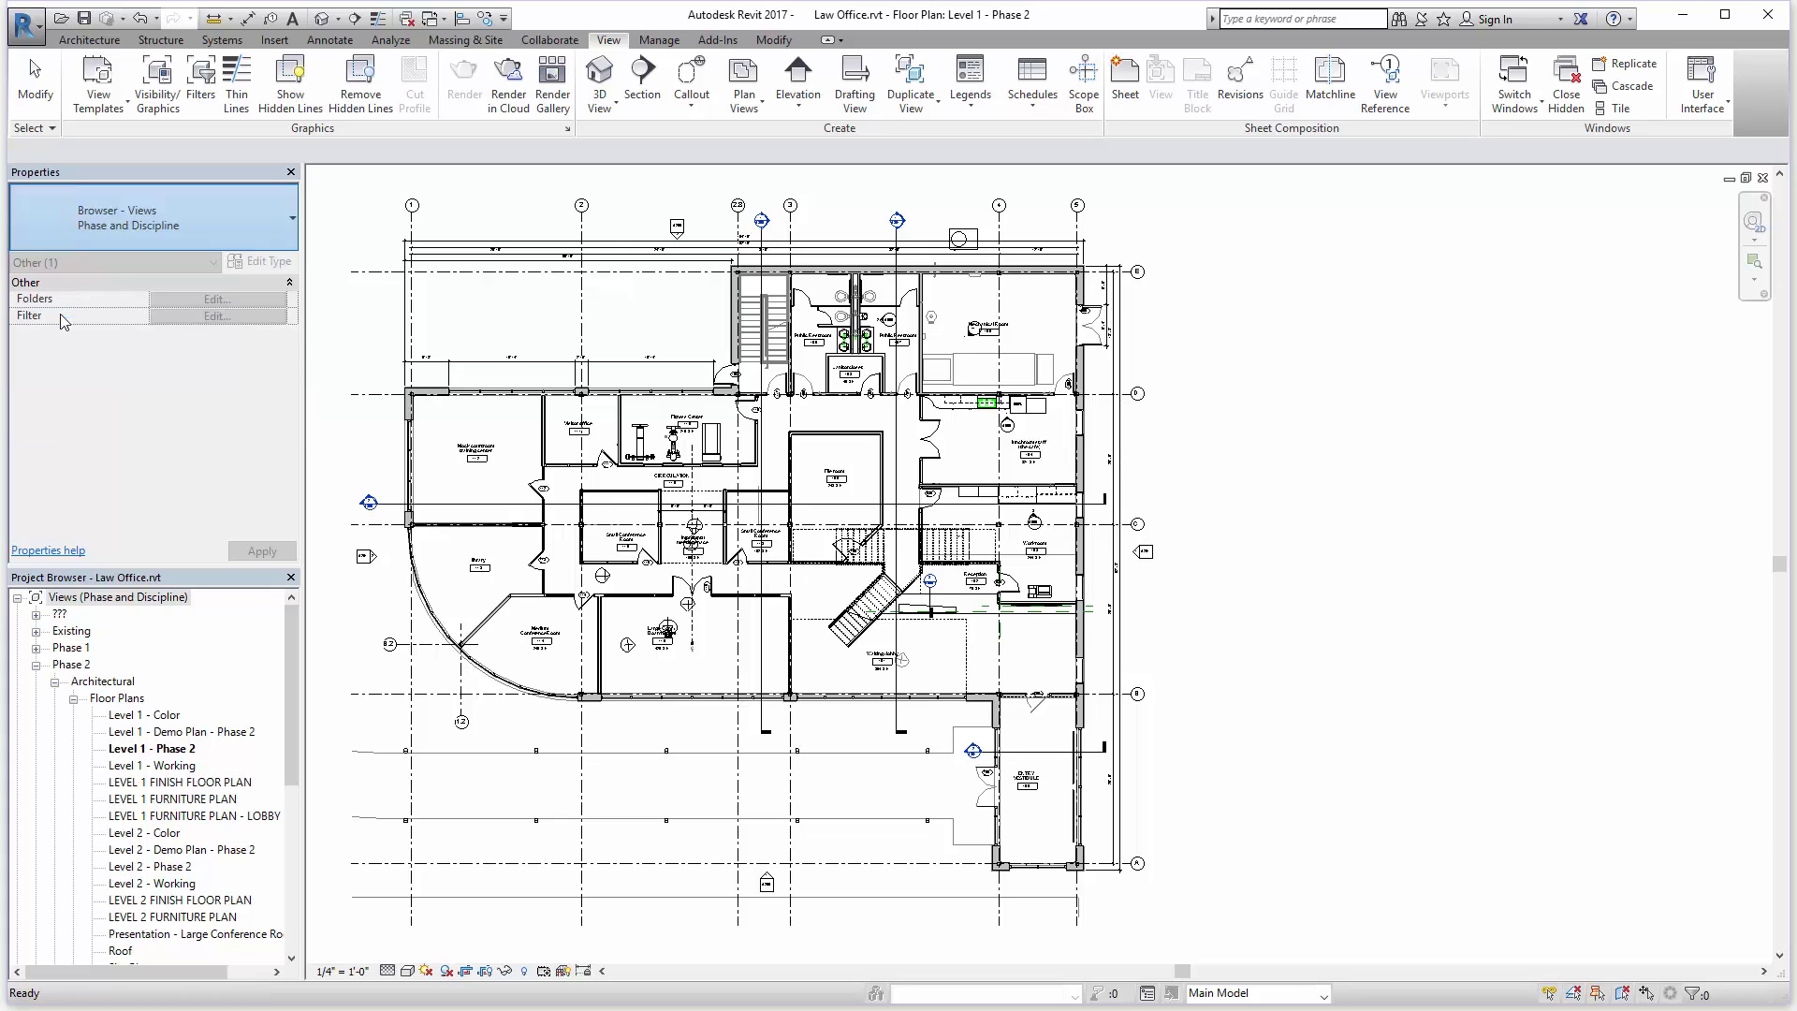
click(74, 597)
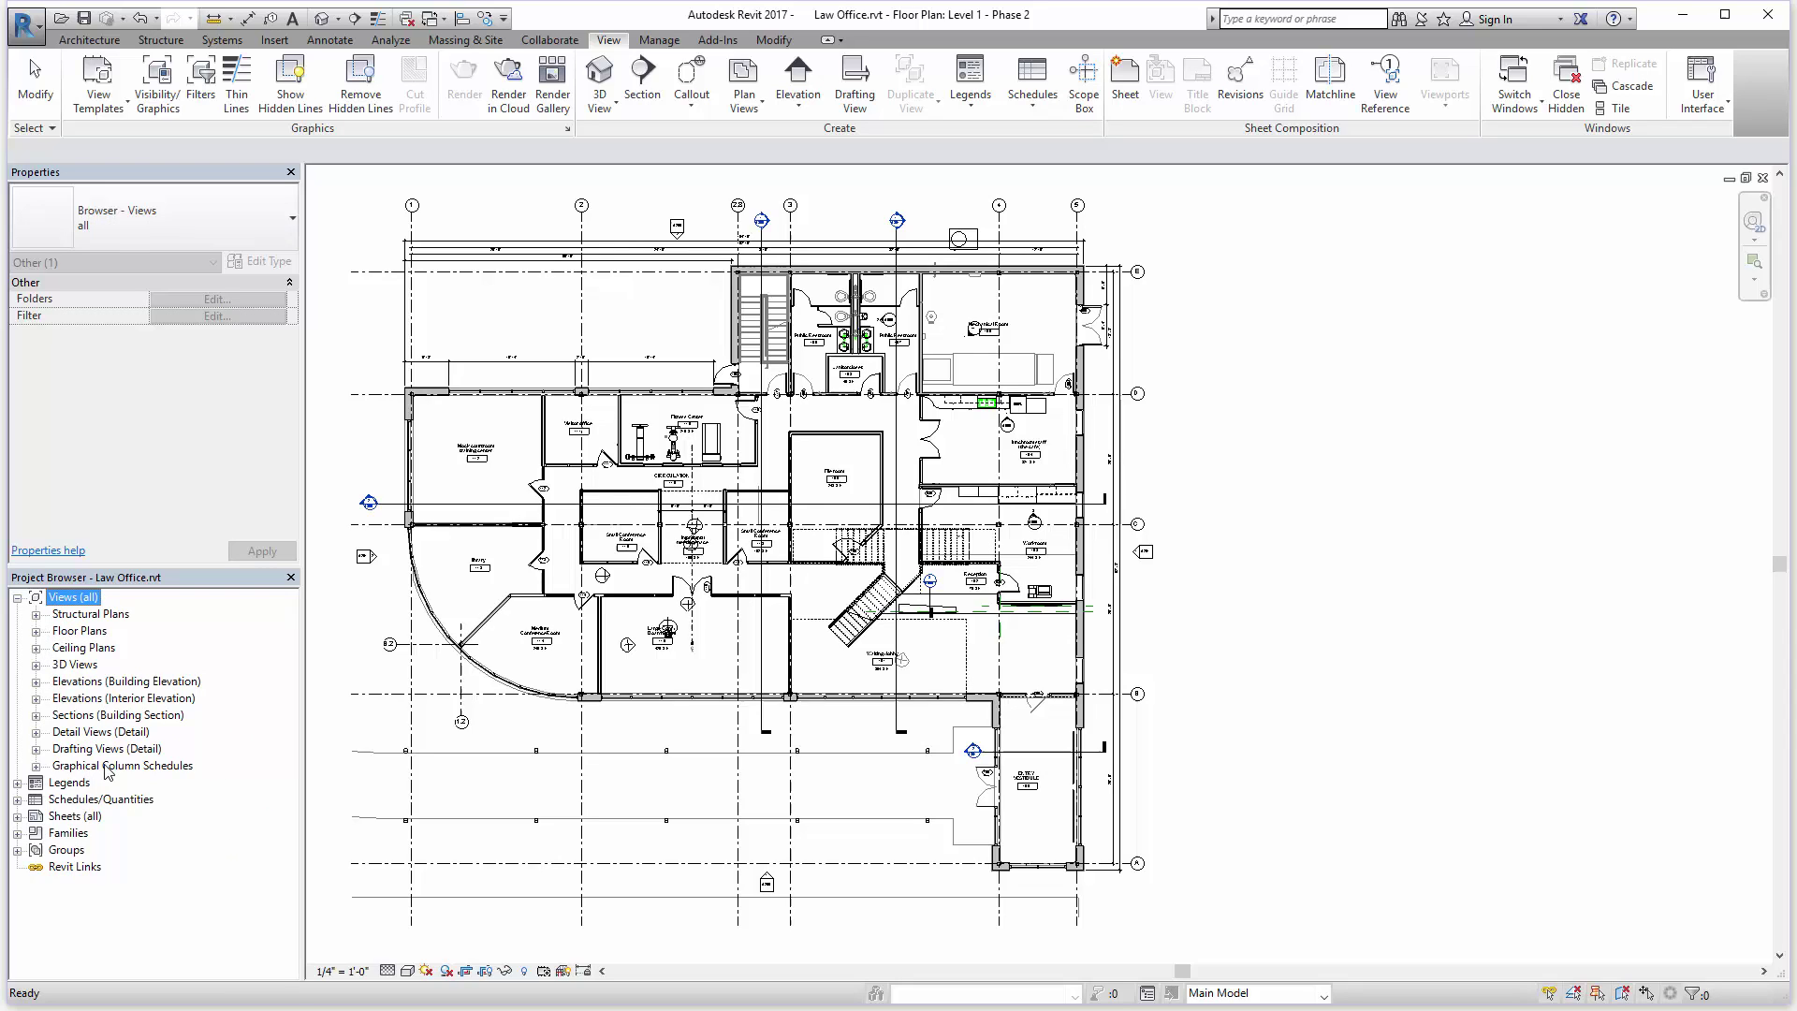
Step: Select the Floor Plans, Ceiling Plans, Elevations, Detail Views and Drafting Views groups in turn
click(79, 631)
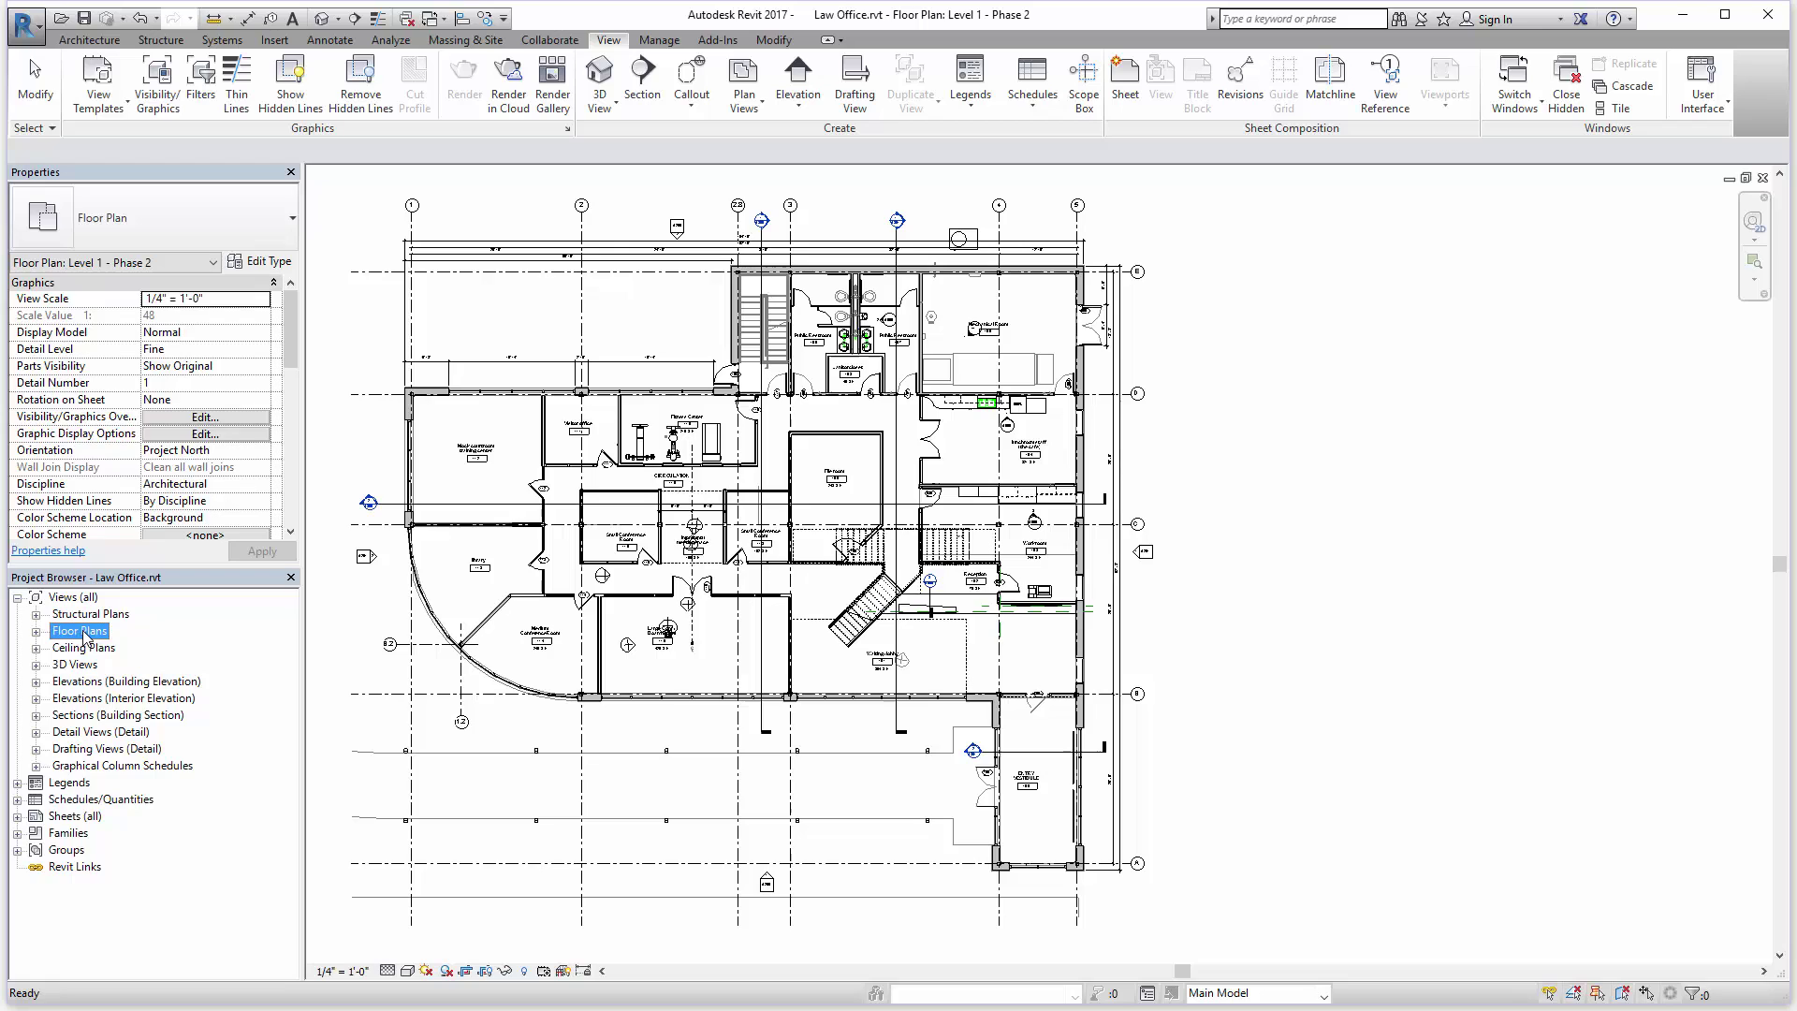
click(82, 647)
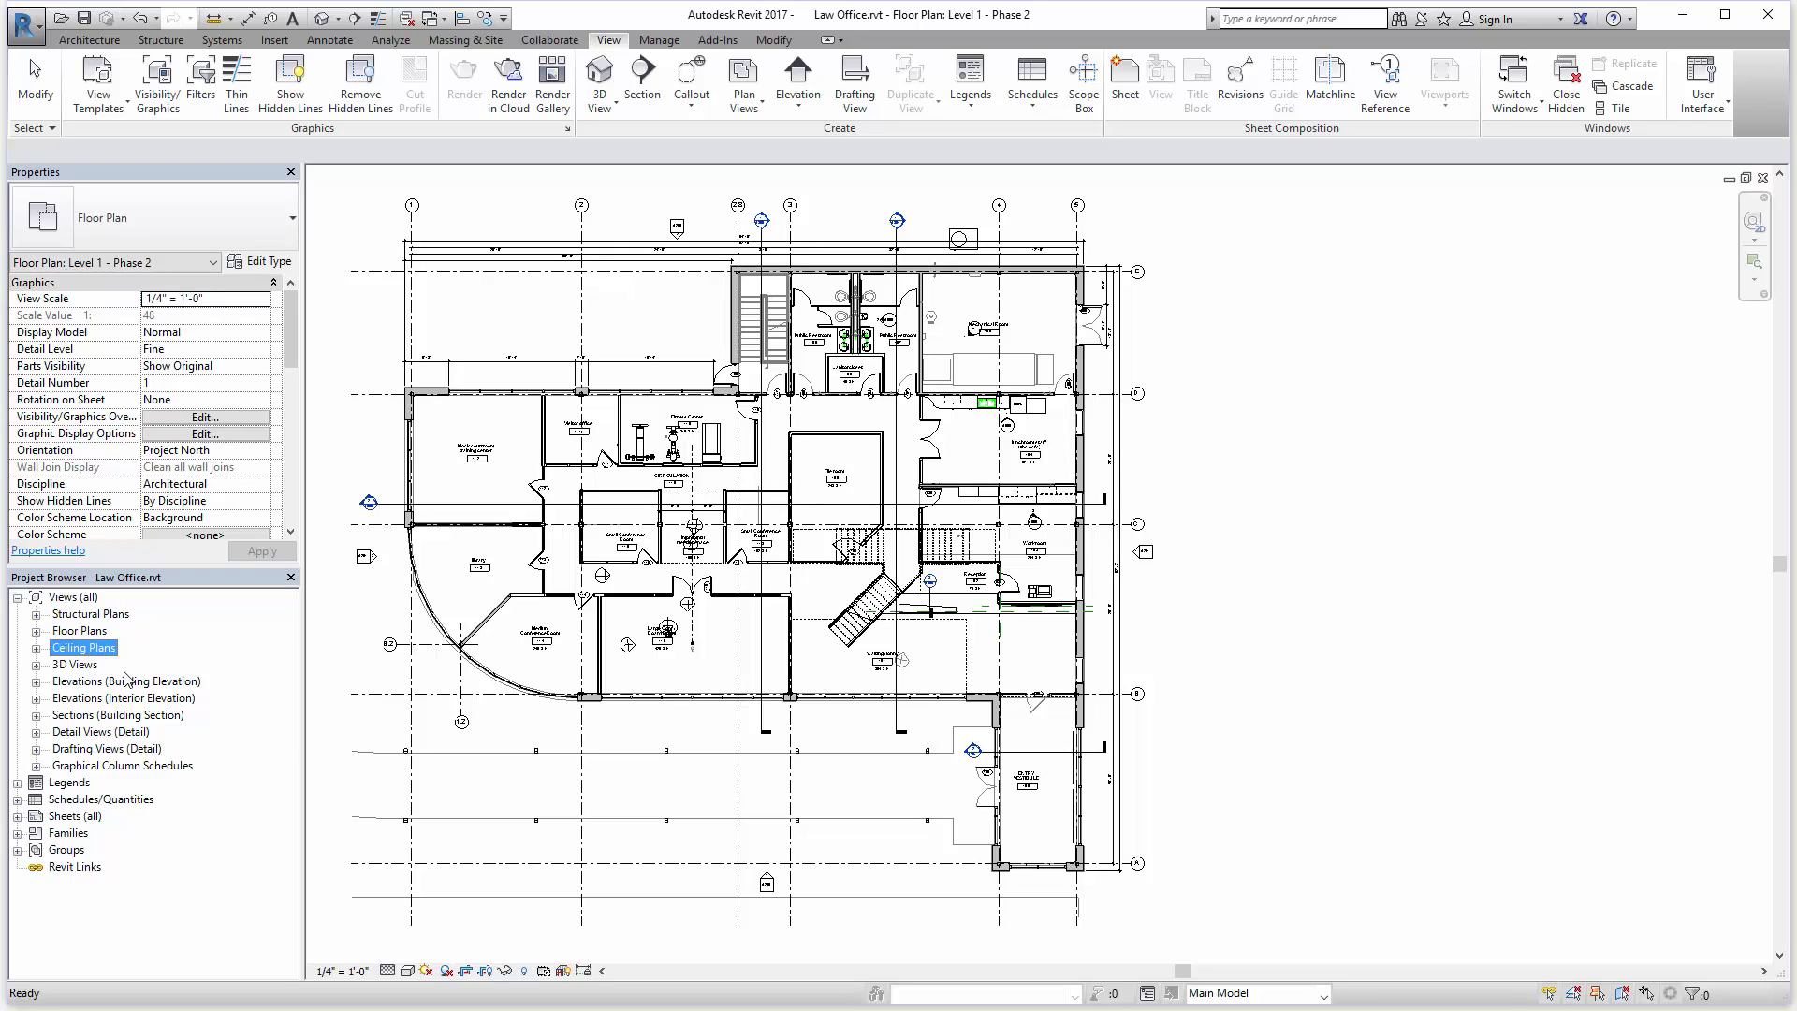
click(100, 684)
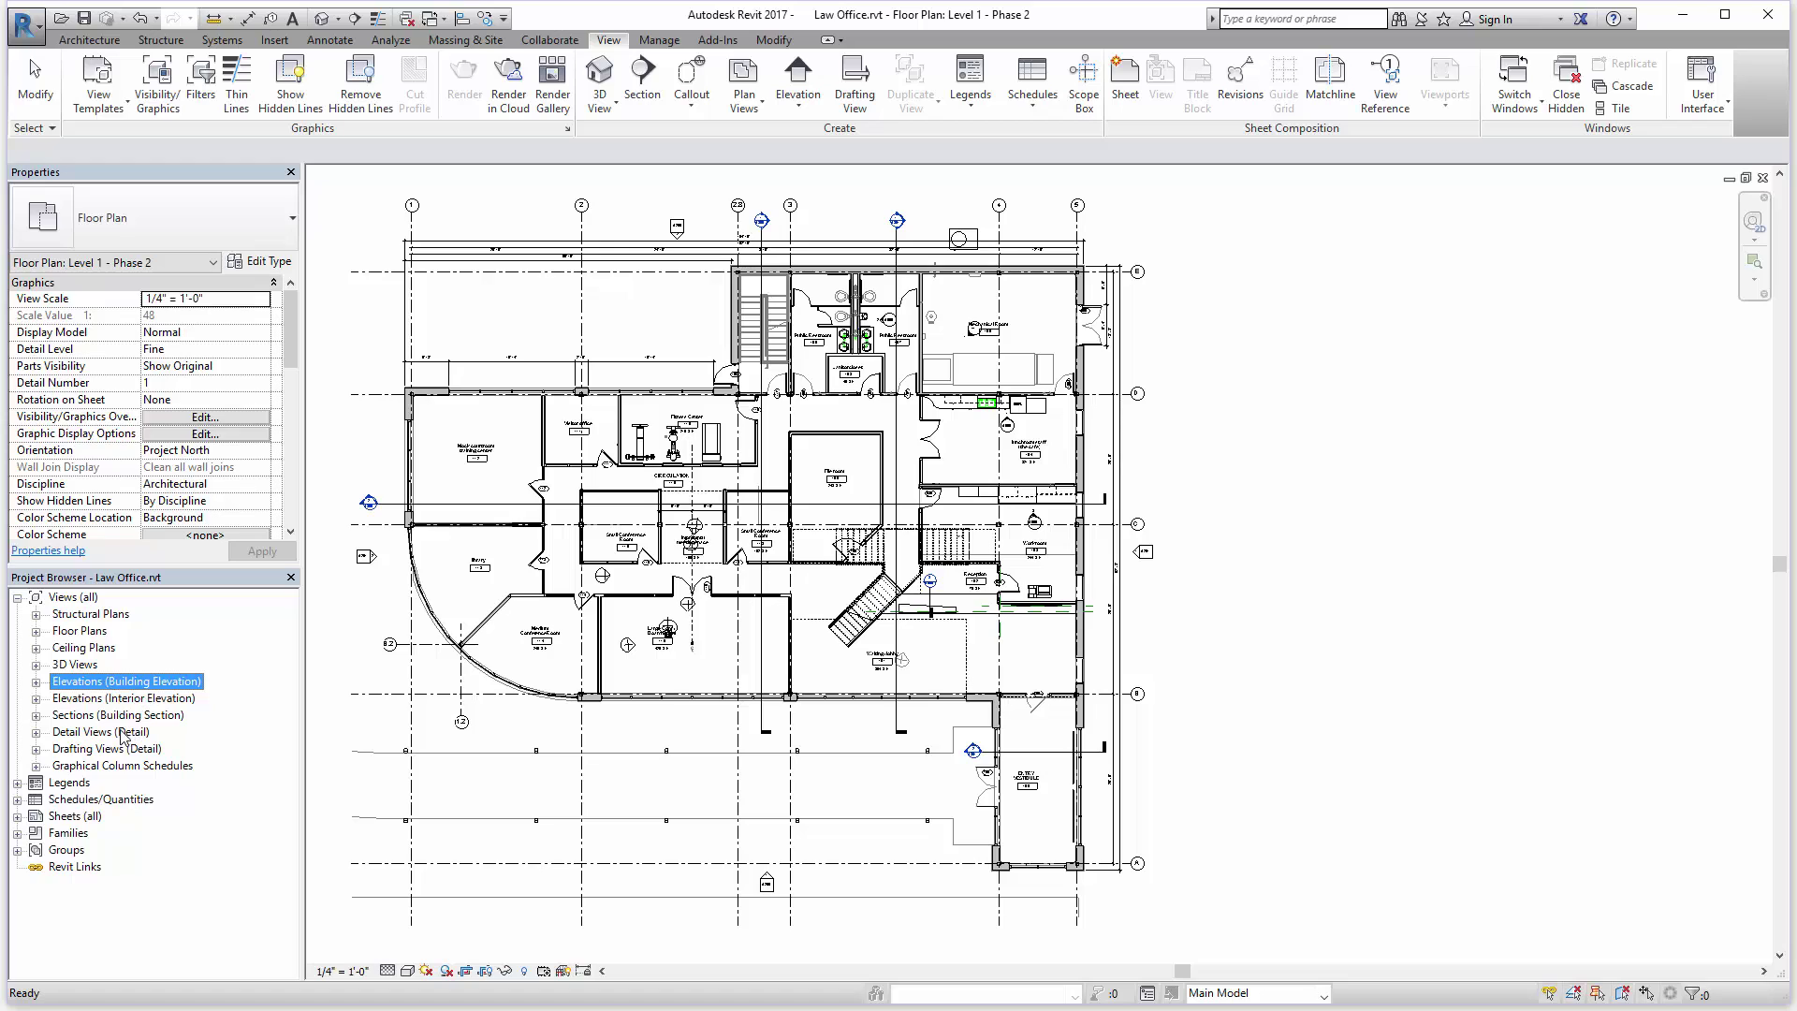
click(106, 733)
click(121, 751)
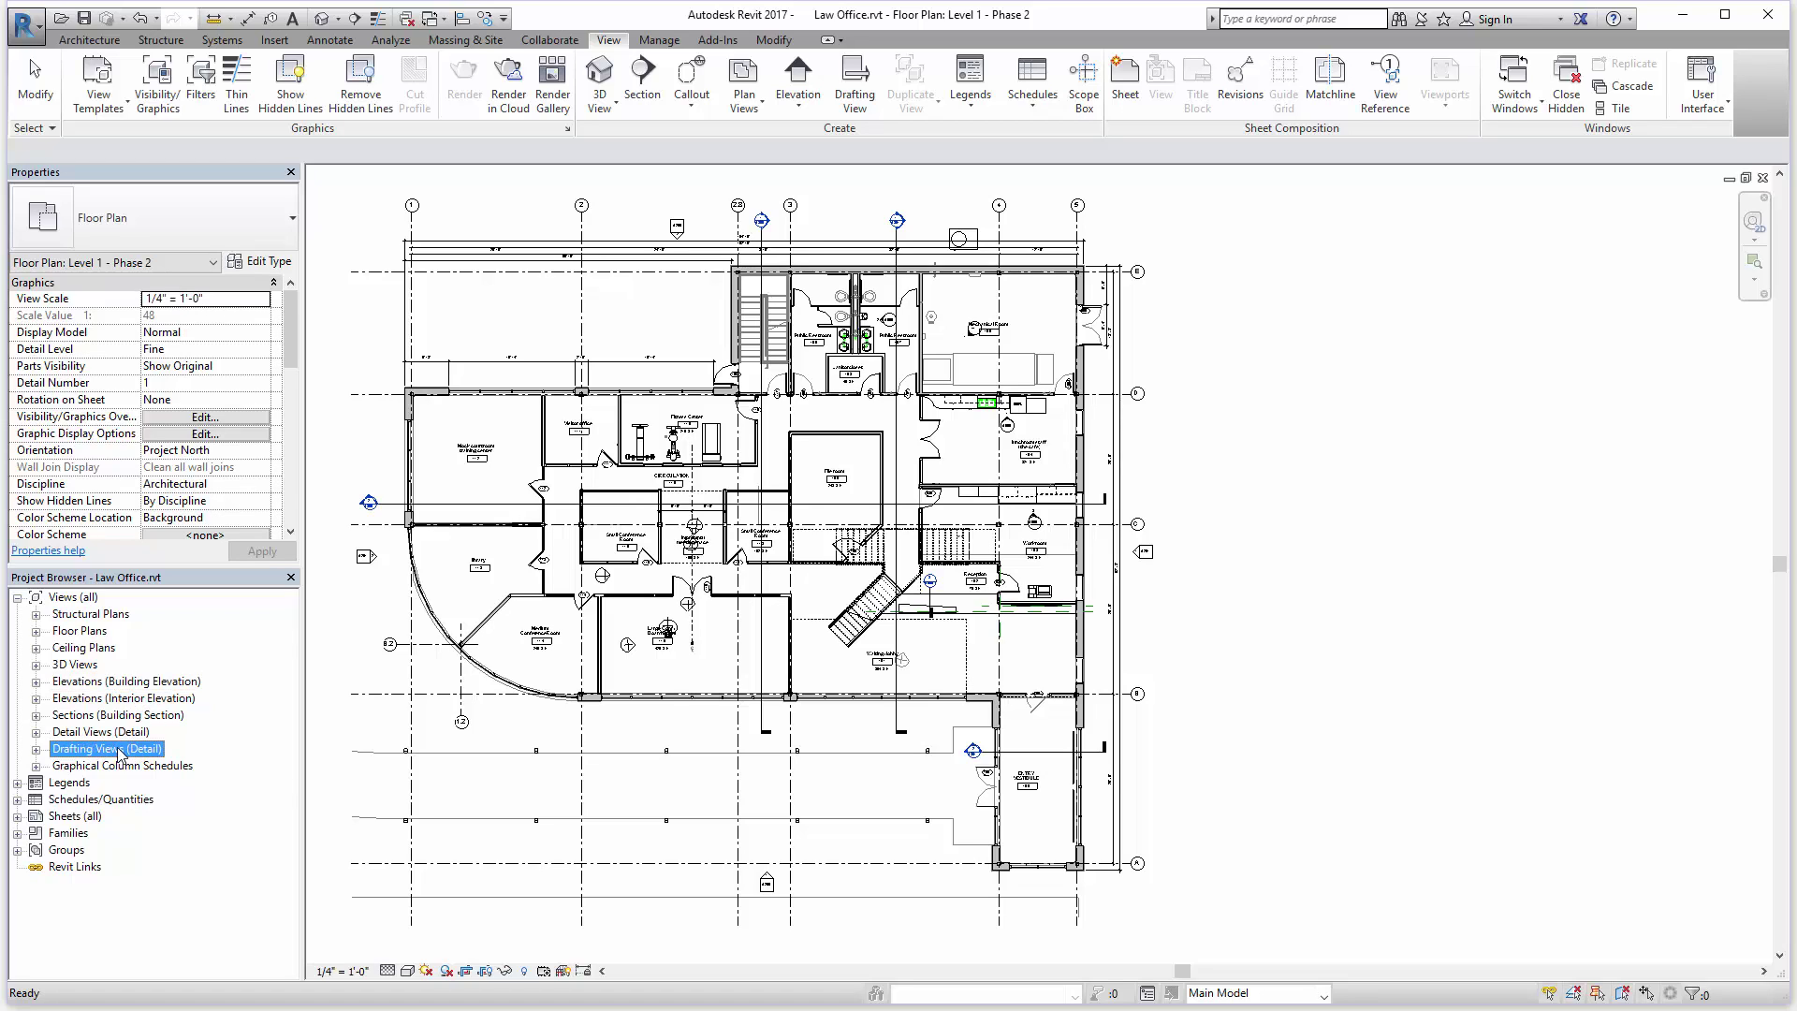
Step: Collapse and re-expand Views (all), then expand the Floor Plans group
click(17, 597)
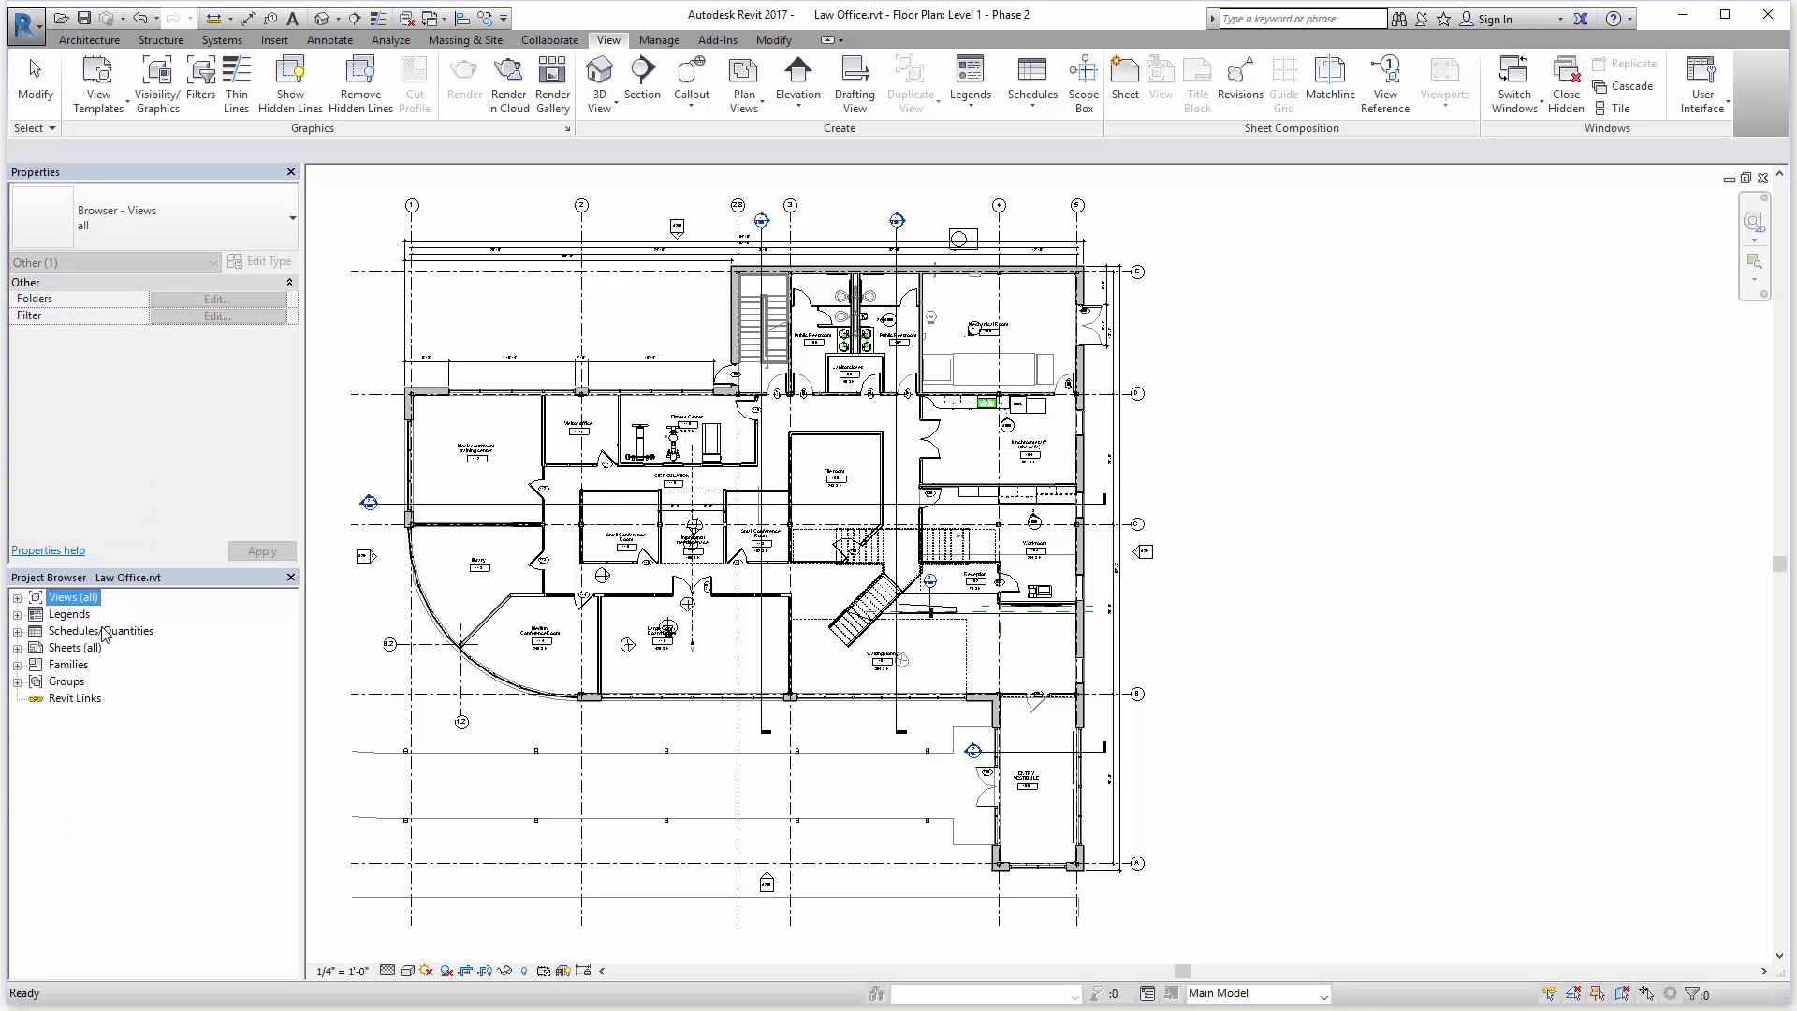
click(17, 597)
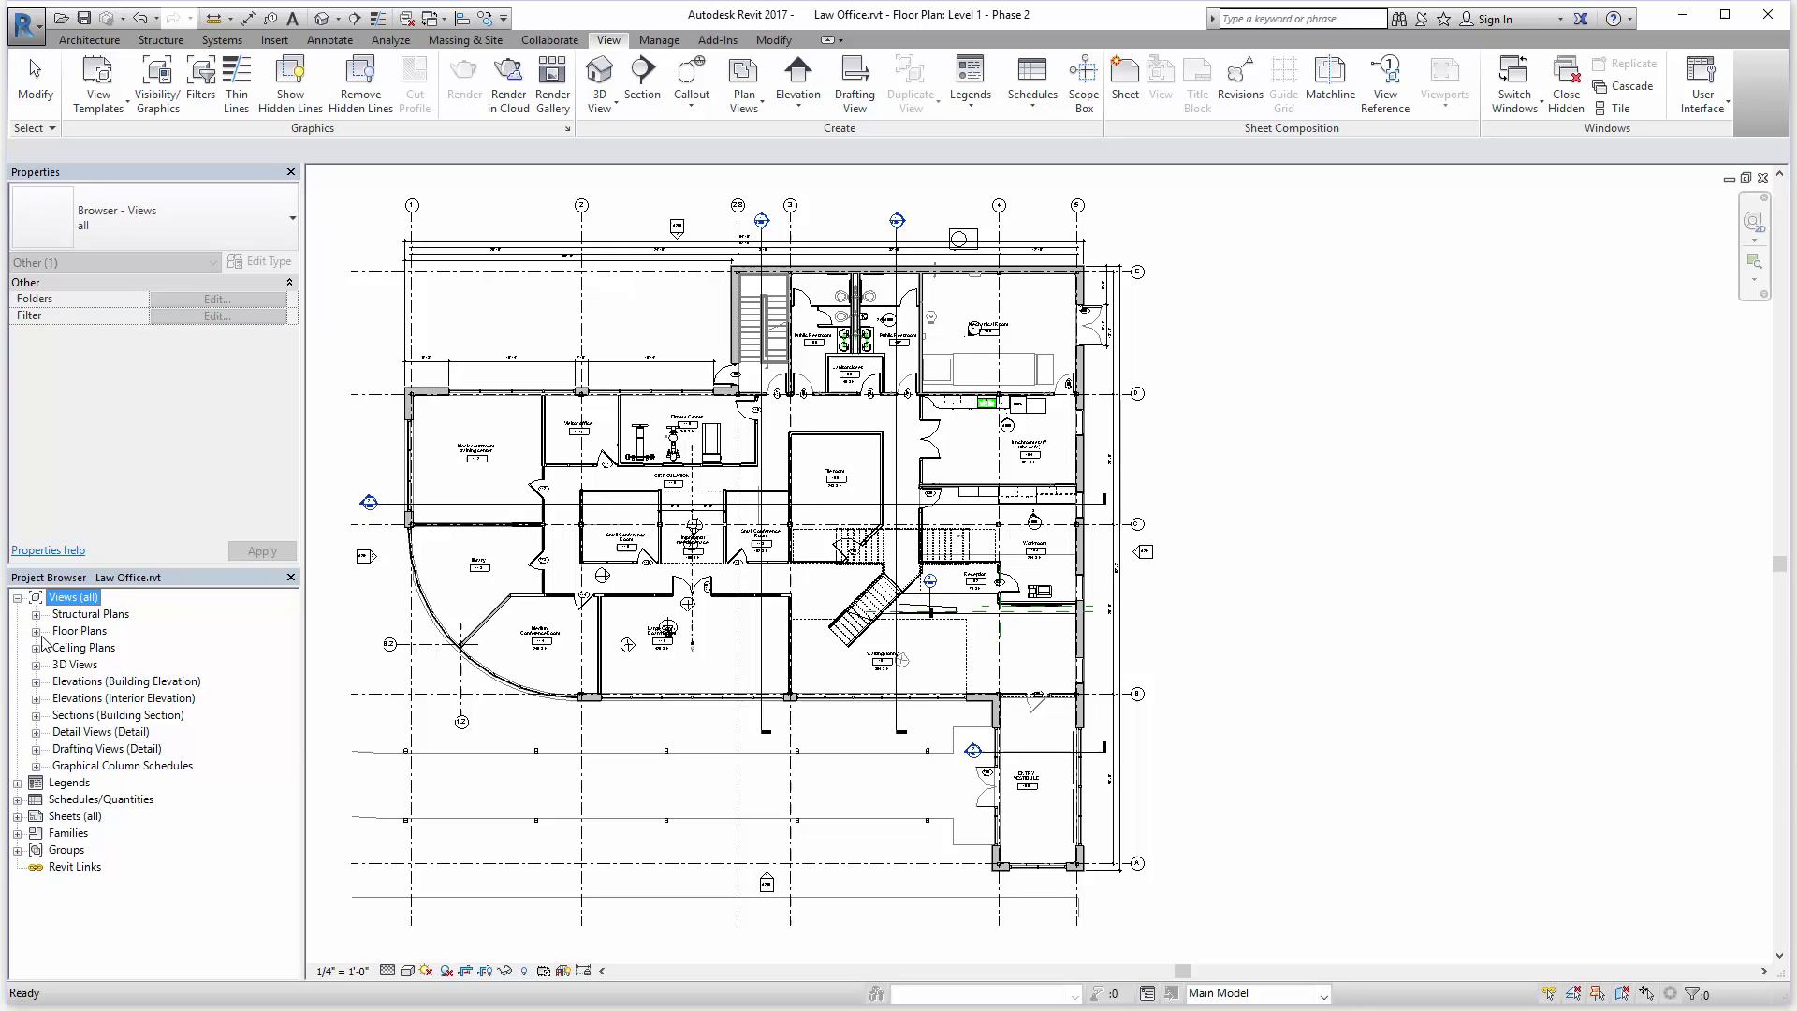
click(35, 631)
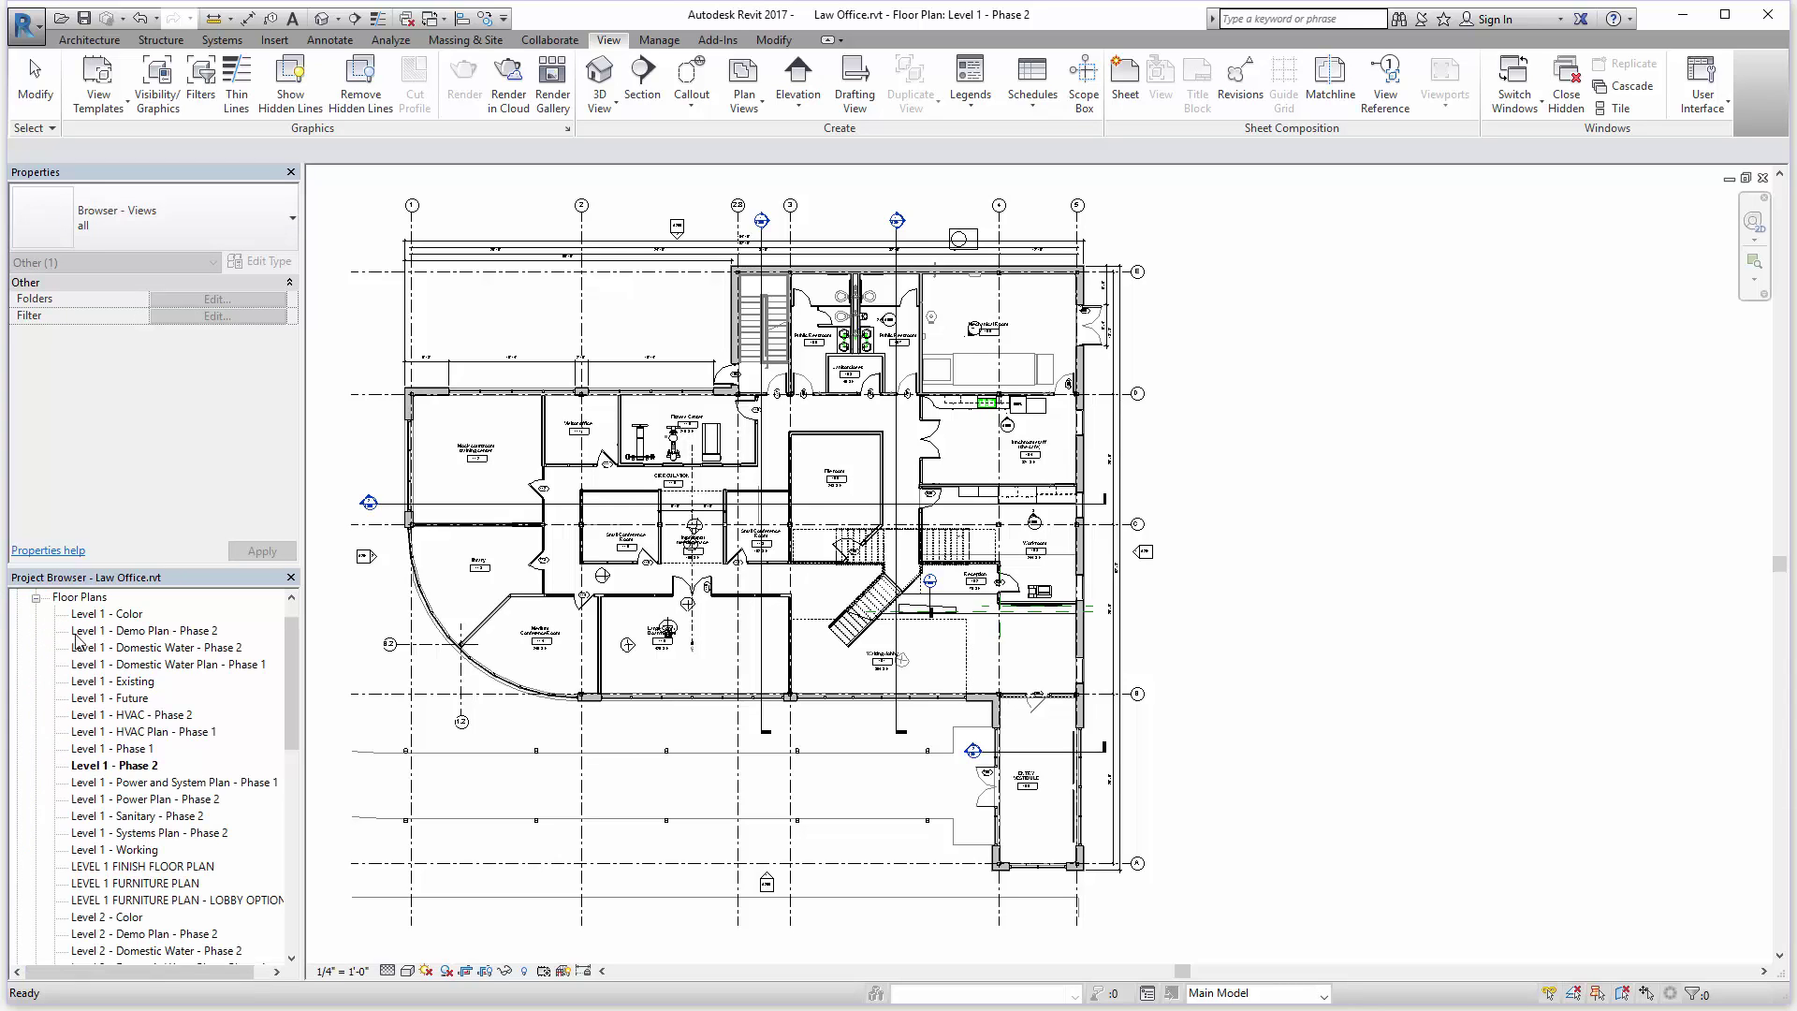
Step: Open the Level 1 - Color floor plan from the Floor Plans list
click(128, 615)
double_click(128, 615)
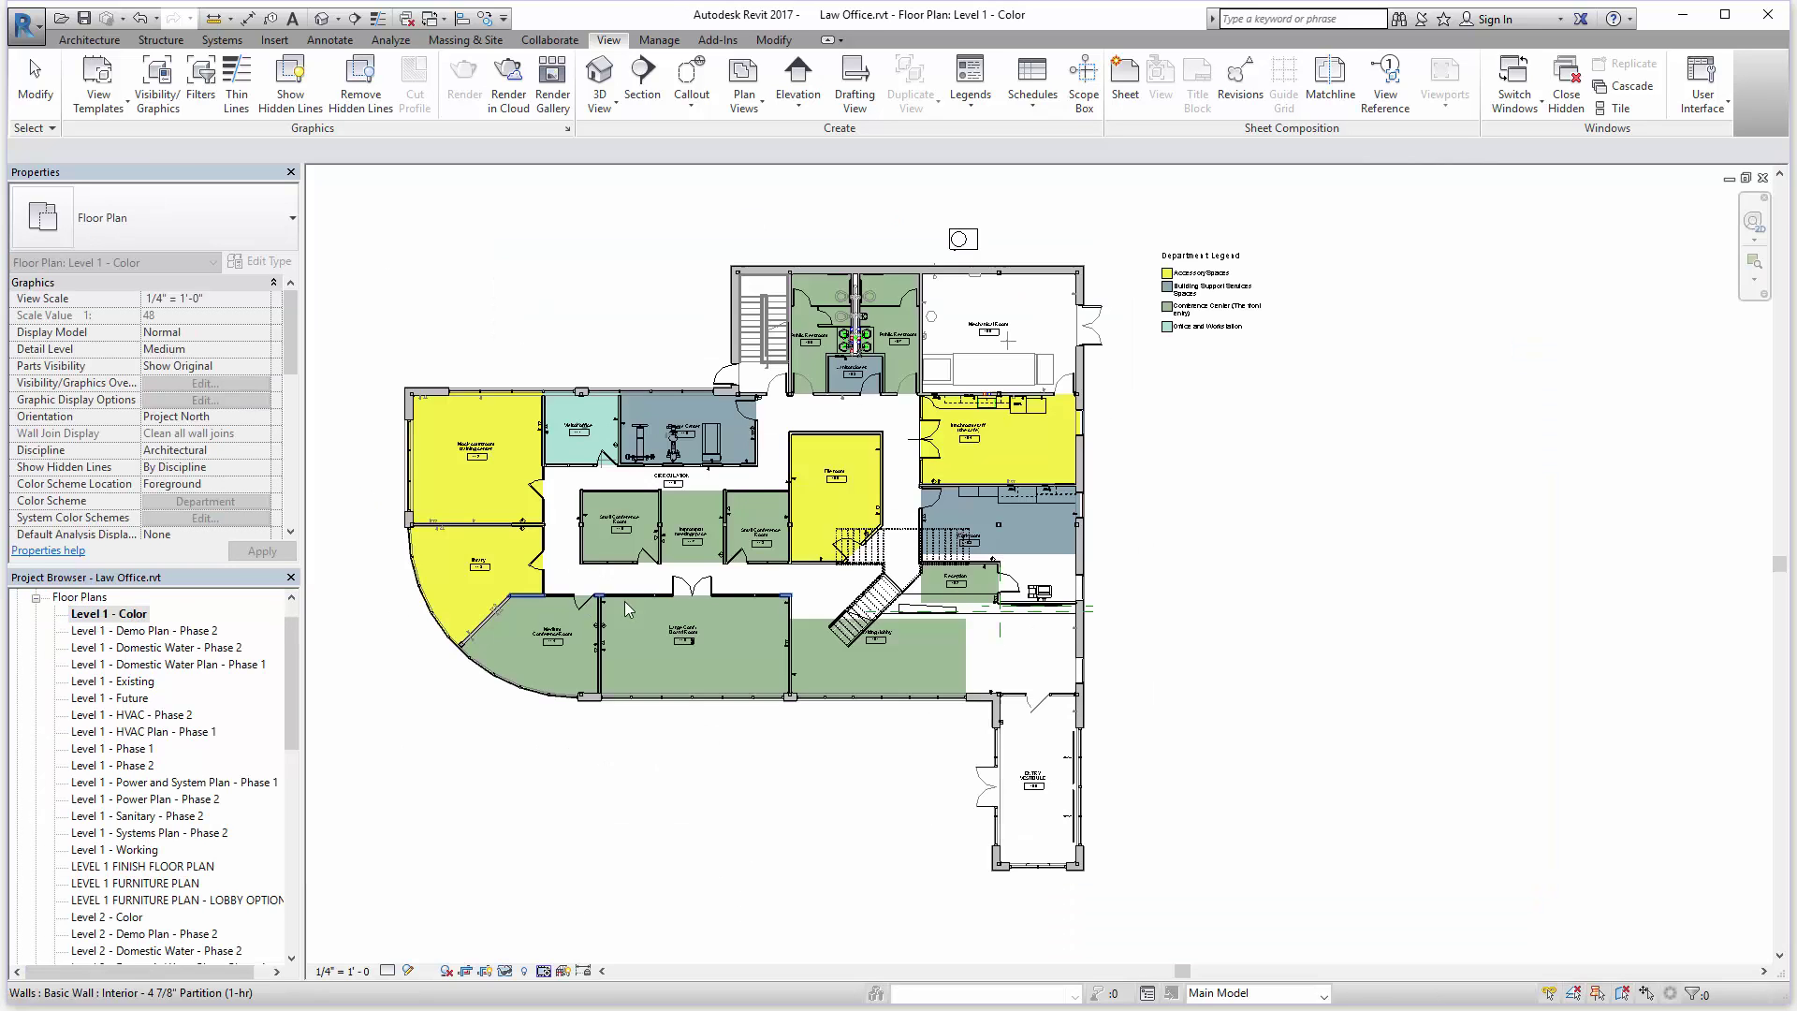